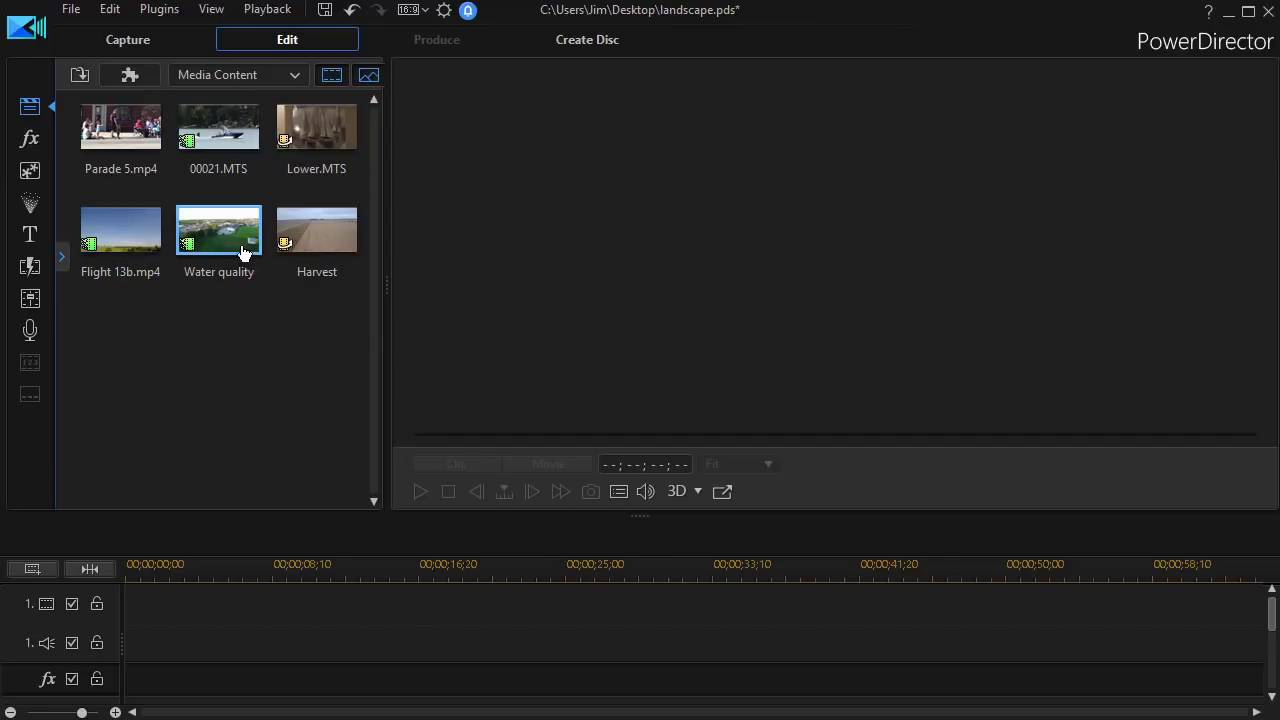
Step: Open the Harvest clip's options, then dismiss them and clear the selection
mouse_move(243, 254)
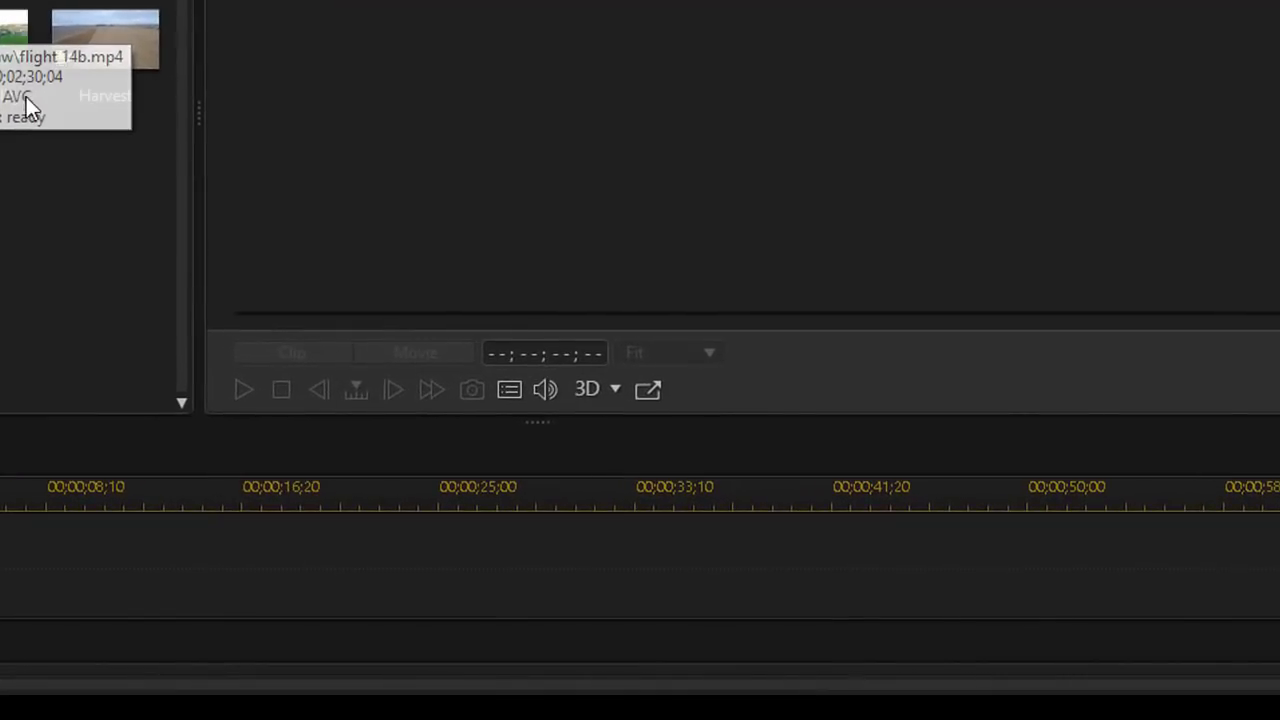
right_click(85, 41)
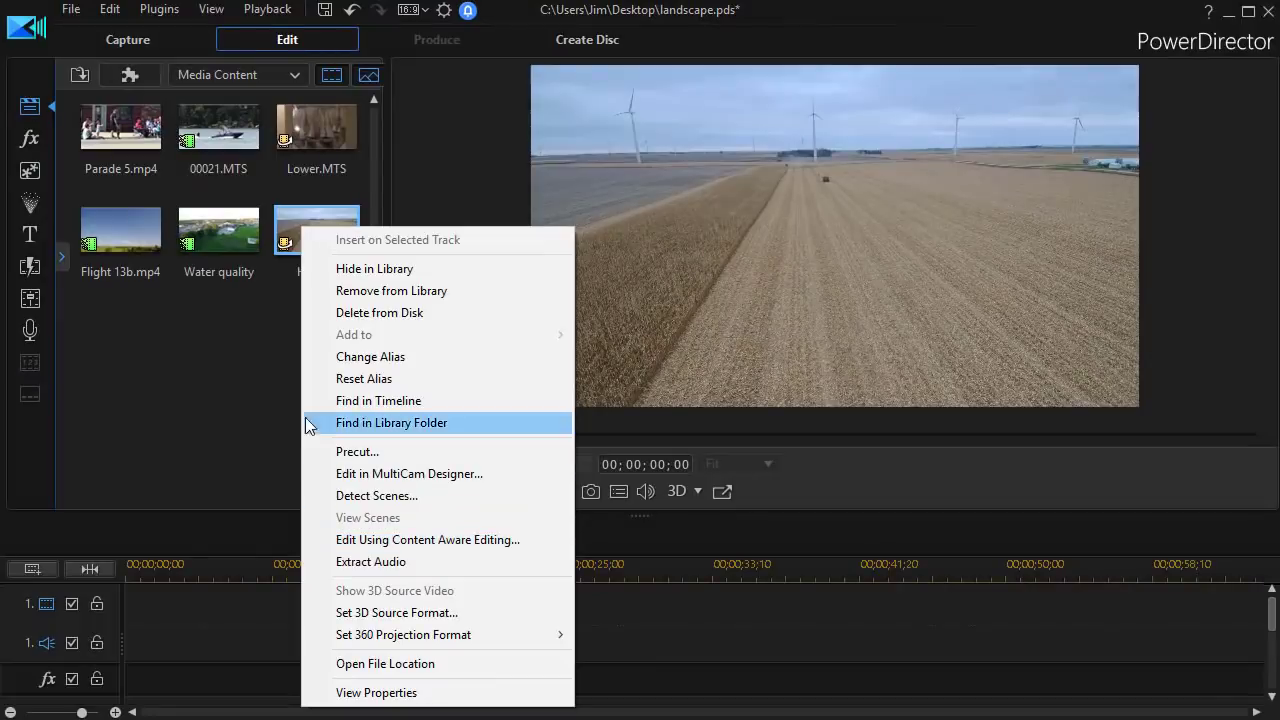
click(240, 384)
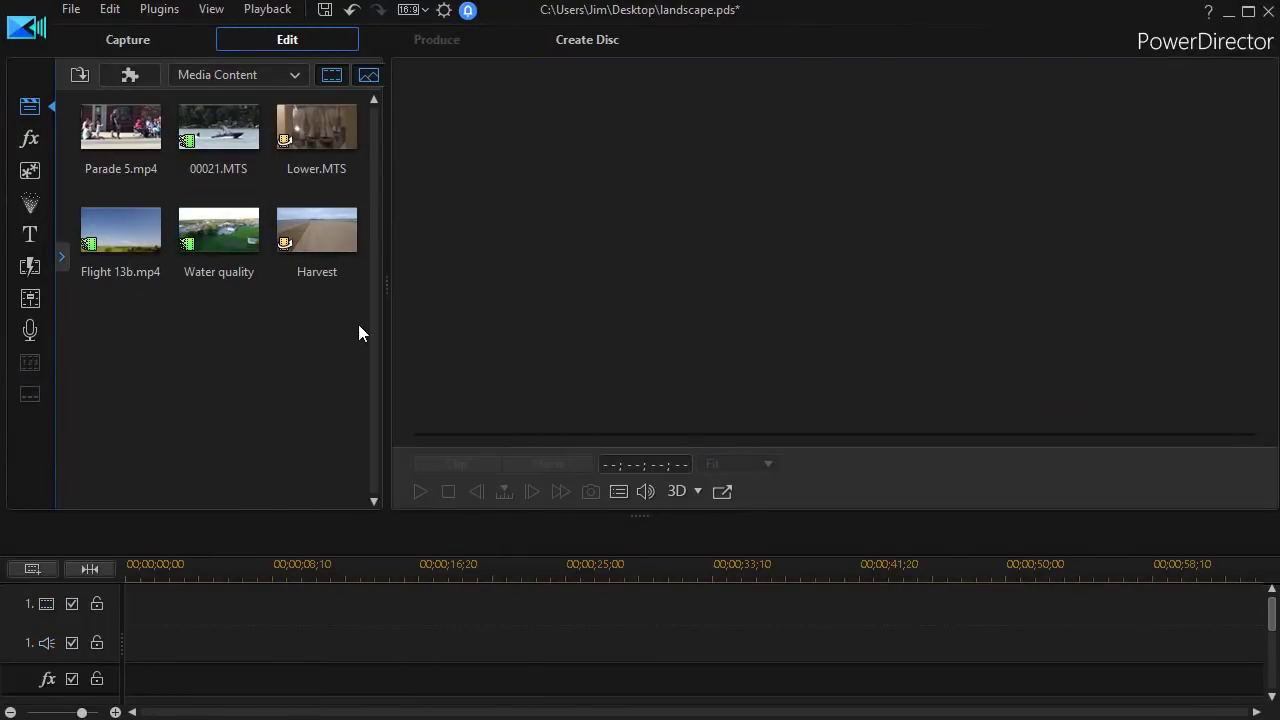
Step: Widen the media library and switch it to the Content Aware Details list view
drag(390, 288, 652, 300)
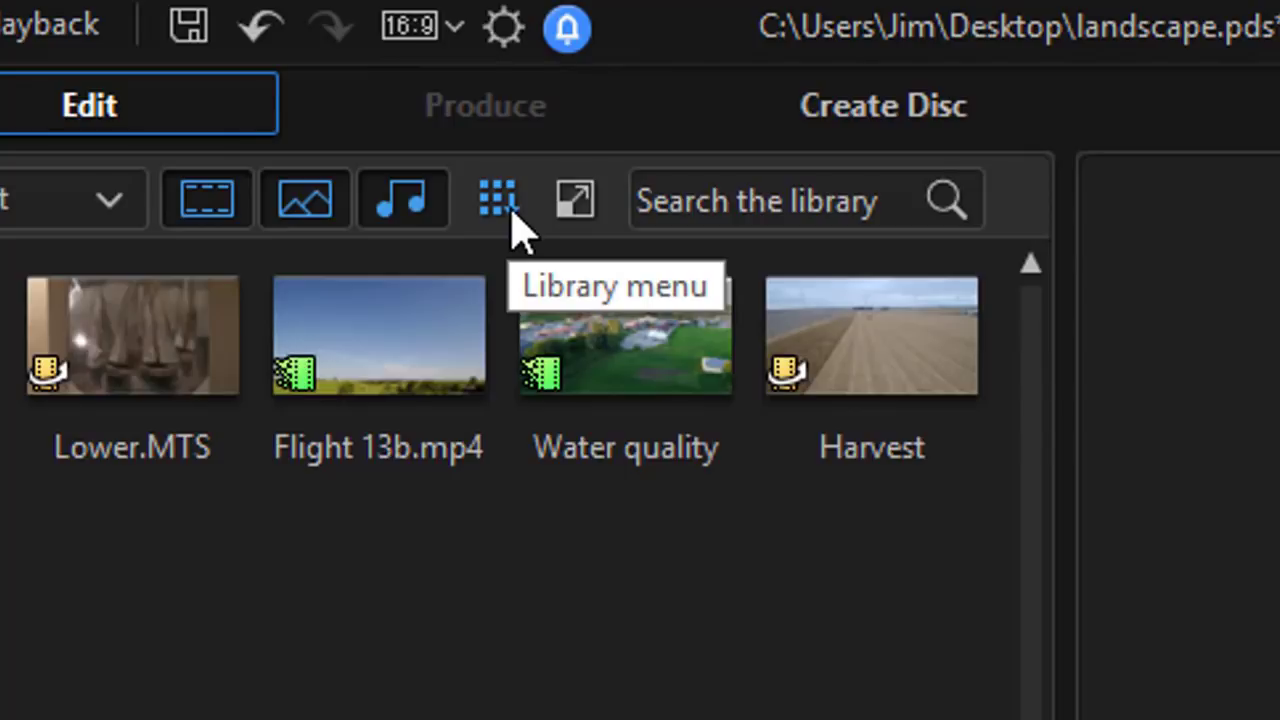
click(497, 200)
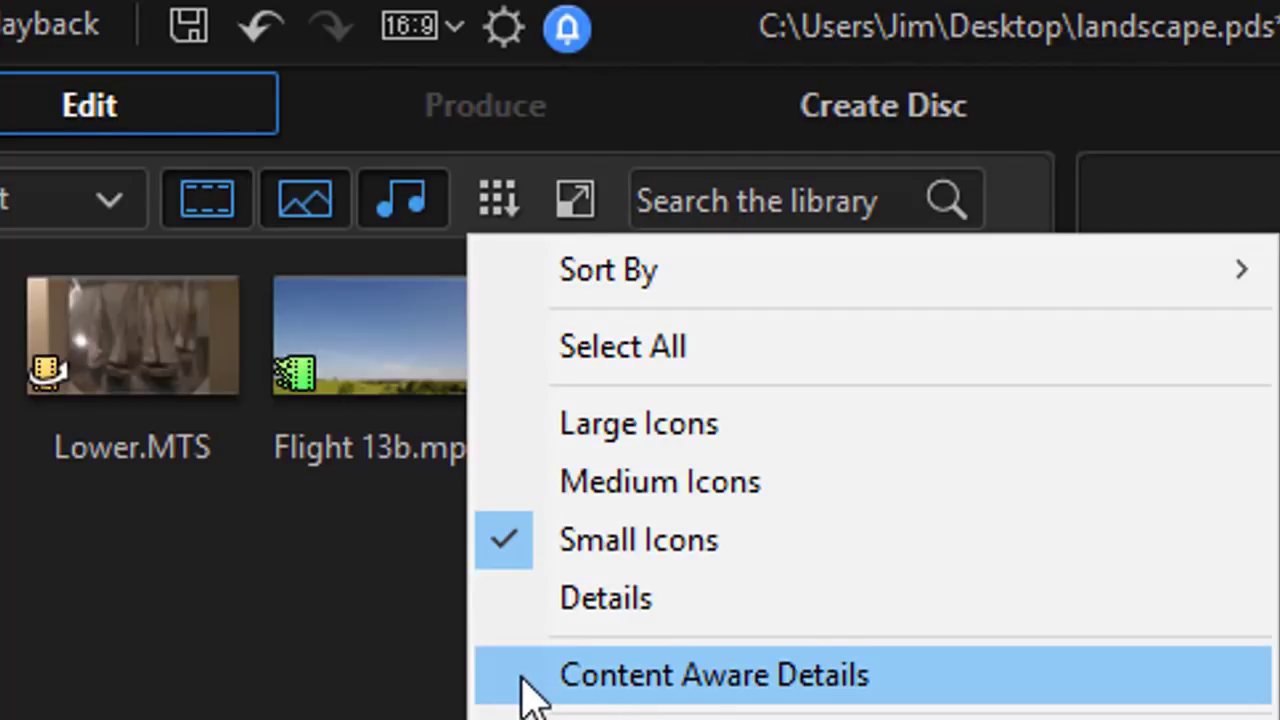
click(530, 690)
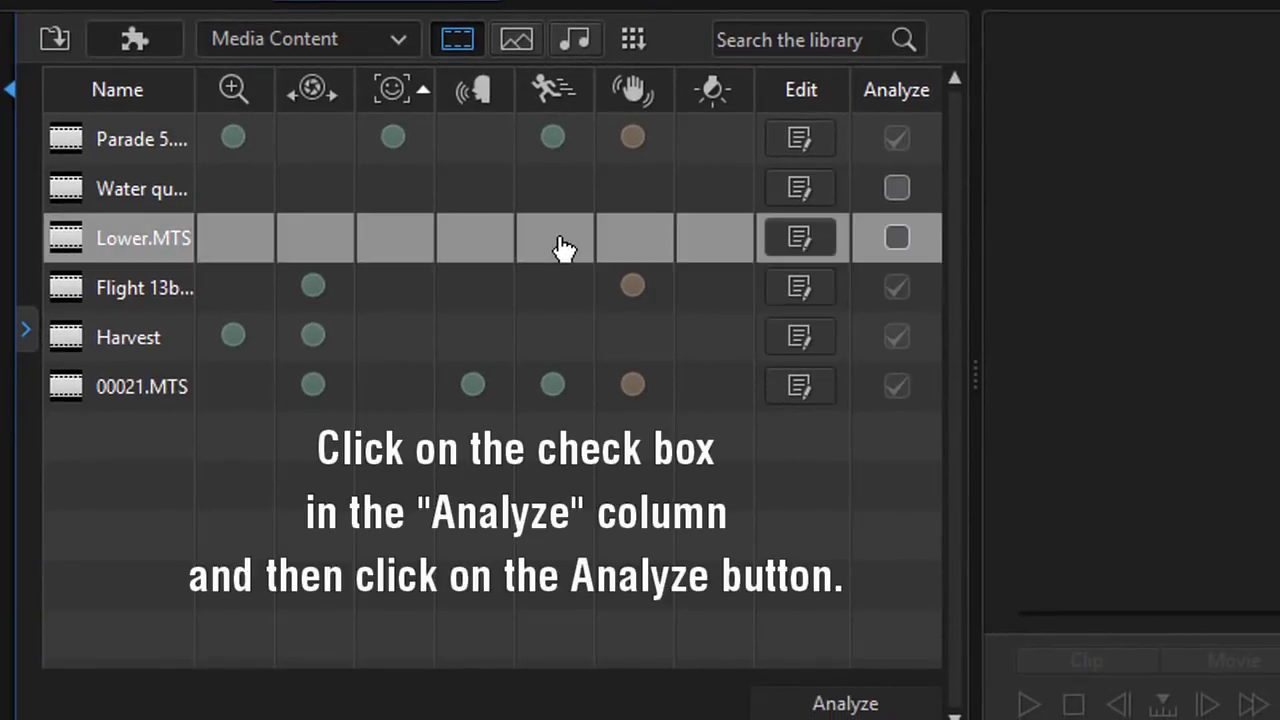
Step: Preview the unanalyzed Lower.MTS clip from the details list, then deselect it
click(838, 706)
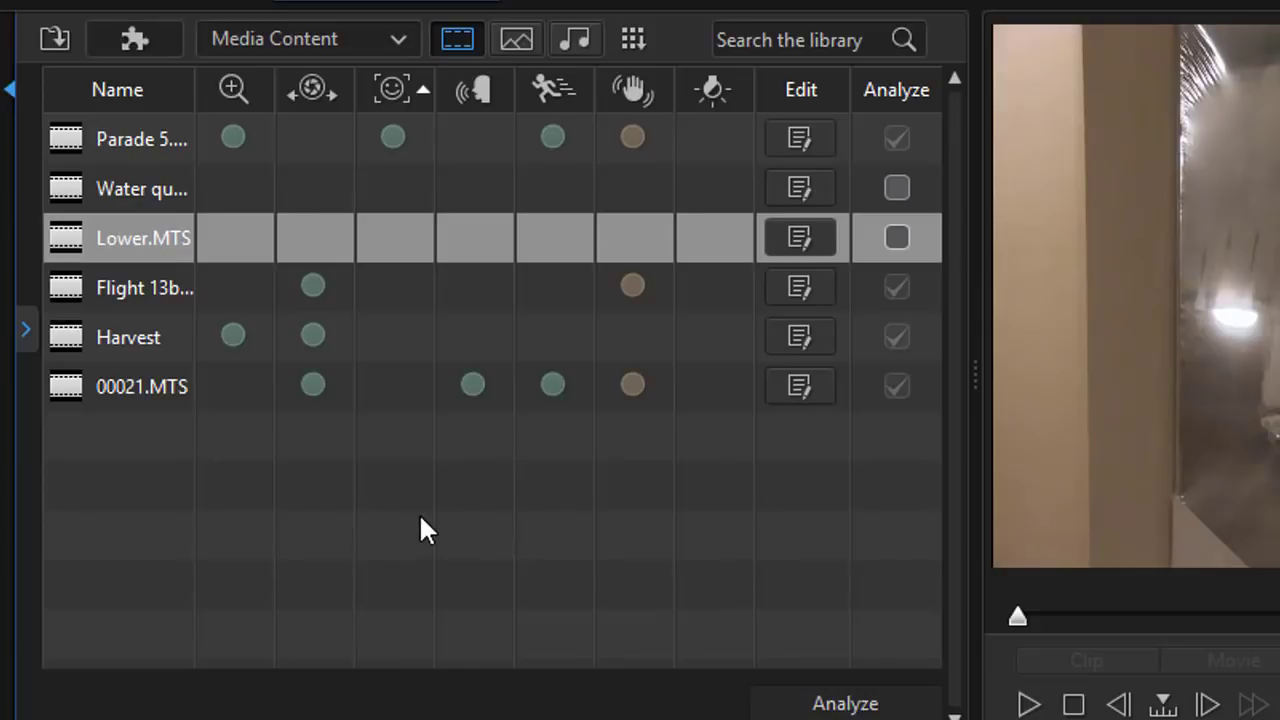
click(421, 516)
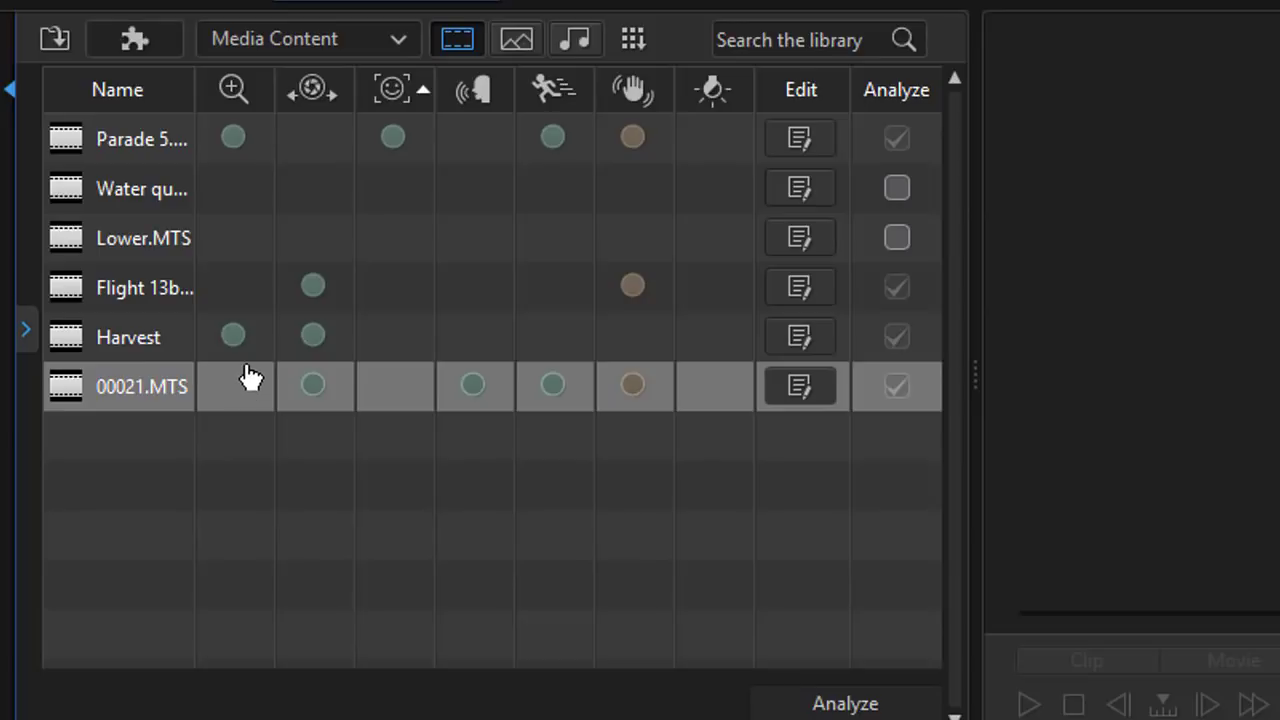
mouse_move(236, 350)
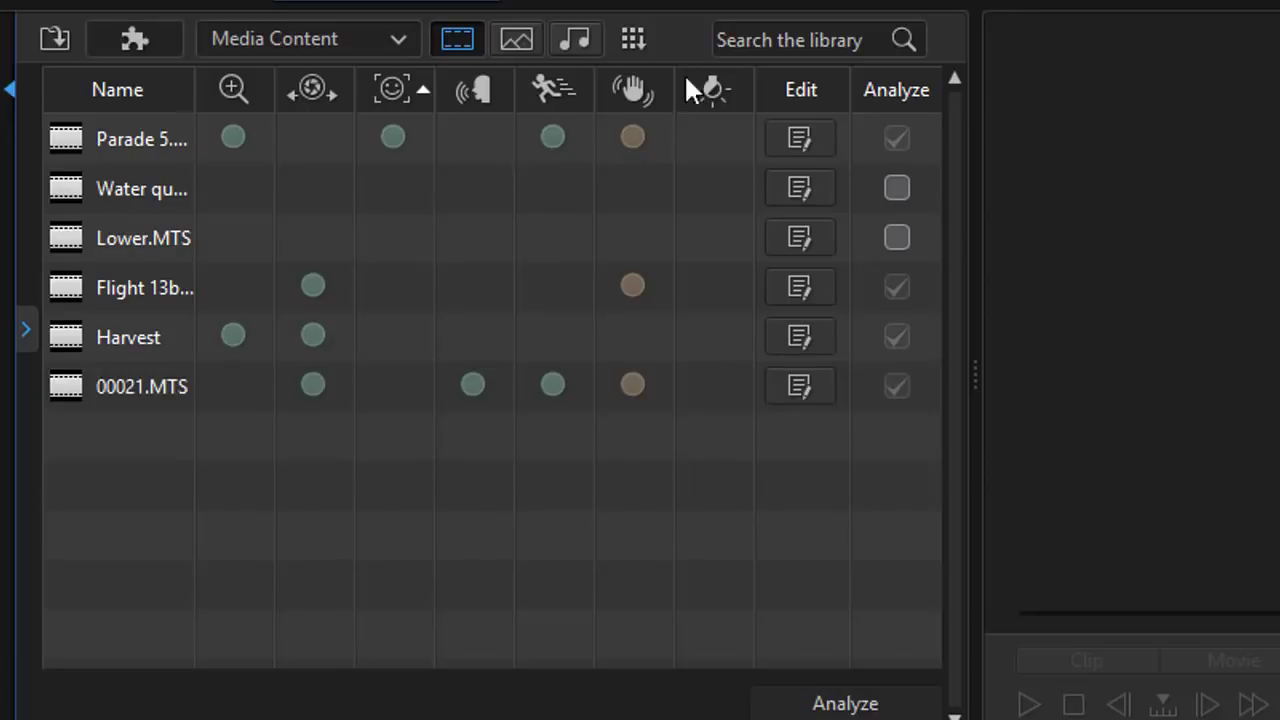
Step: Switch the library to Small Icons, narrow it to its original width, and select Lower.MTS
click(642, 42)
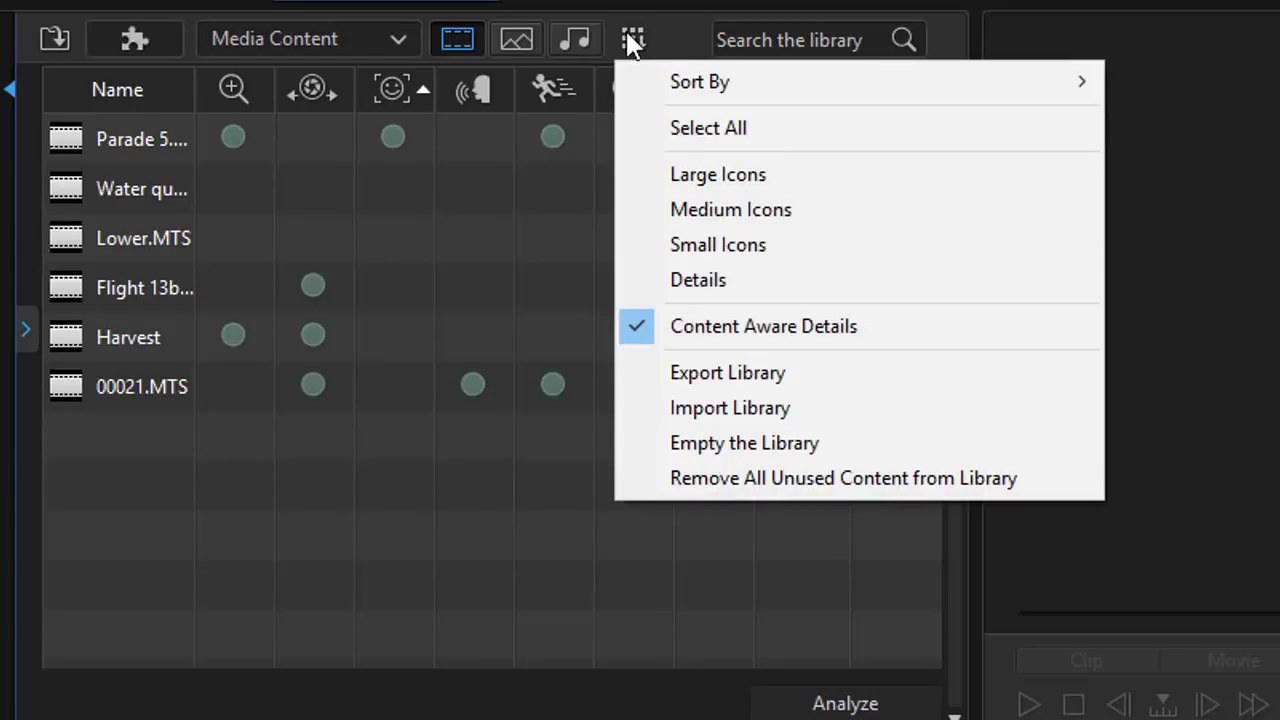
click(643, 247)
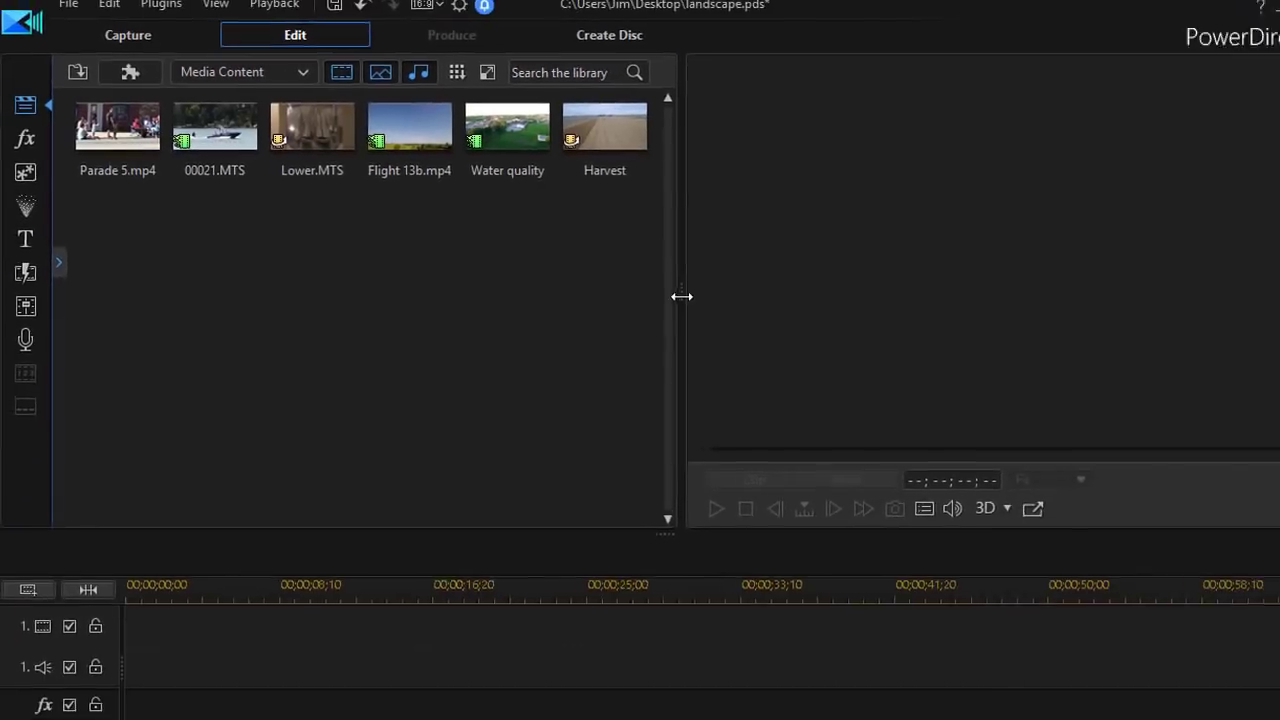
drag(654, 287, 249, 324)
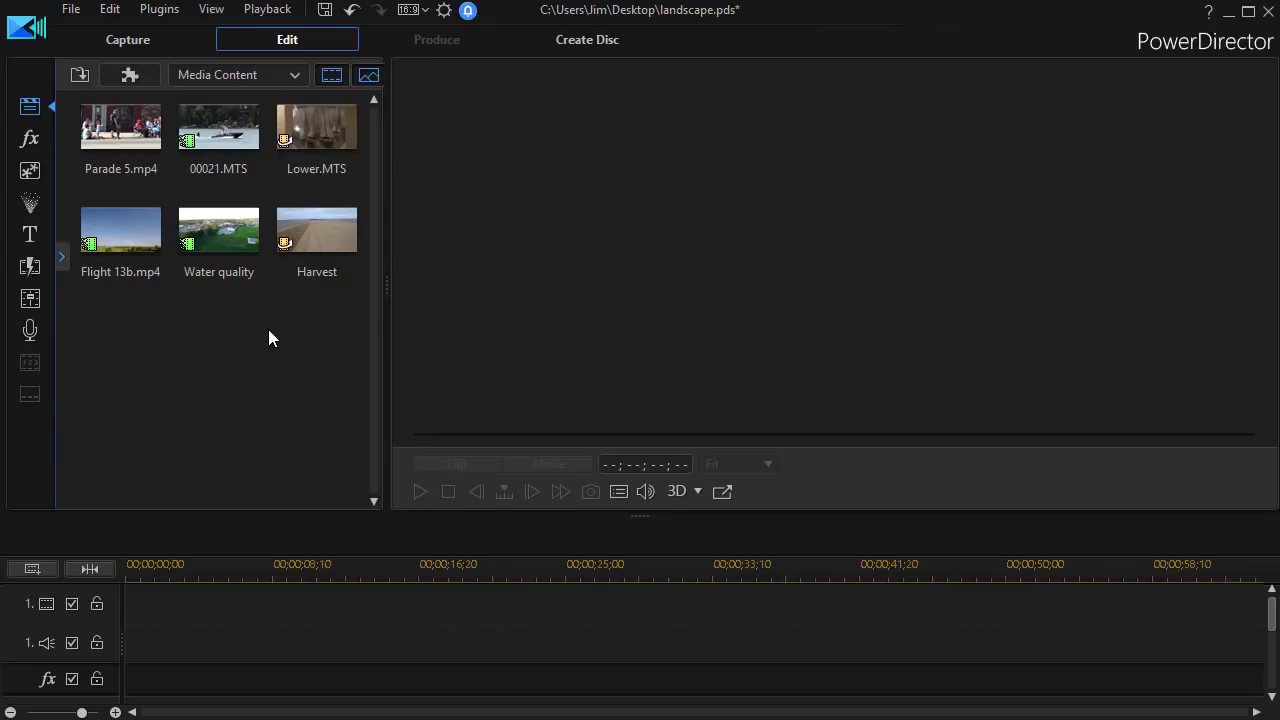
click(322, 128)
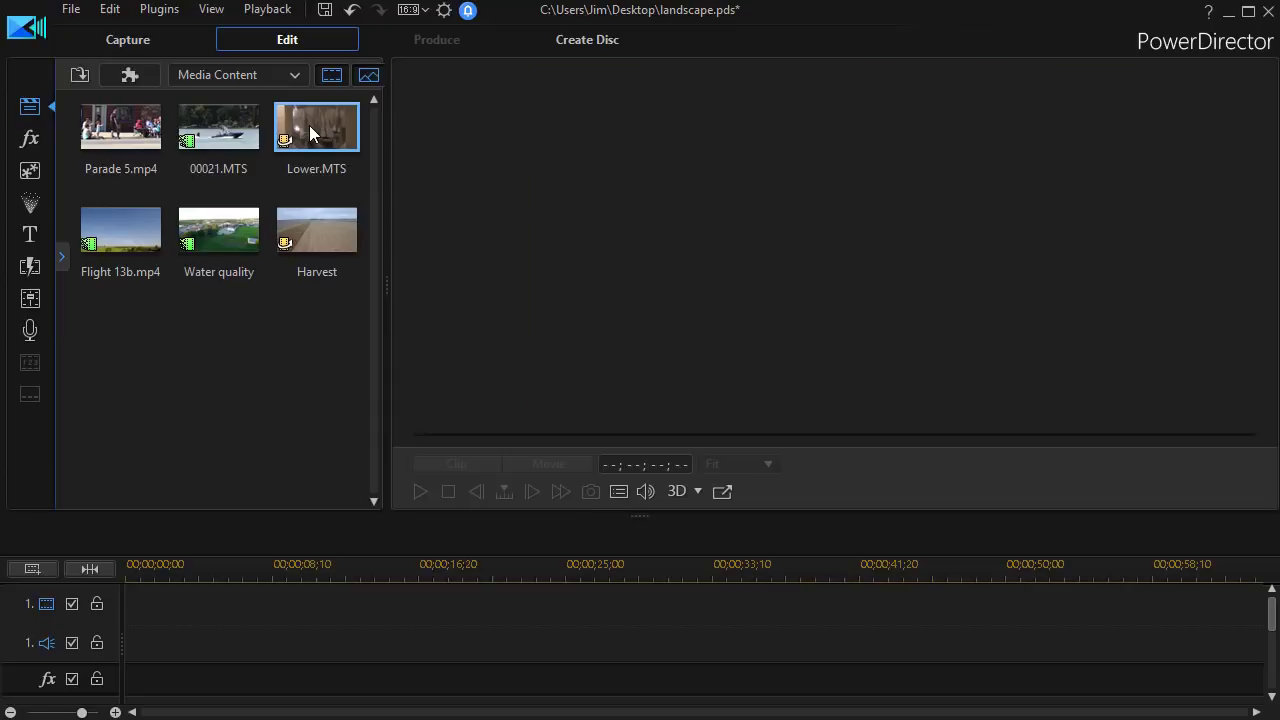
Step: Run Edit Using Content Aware Editing on Lower.MTS to analyze it
right_click(309, 125)
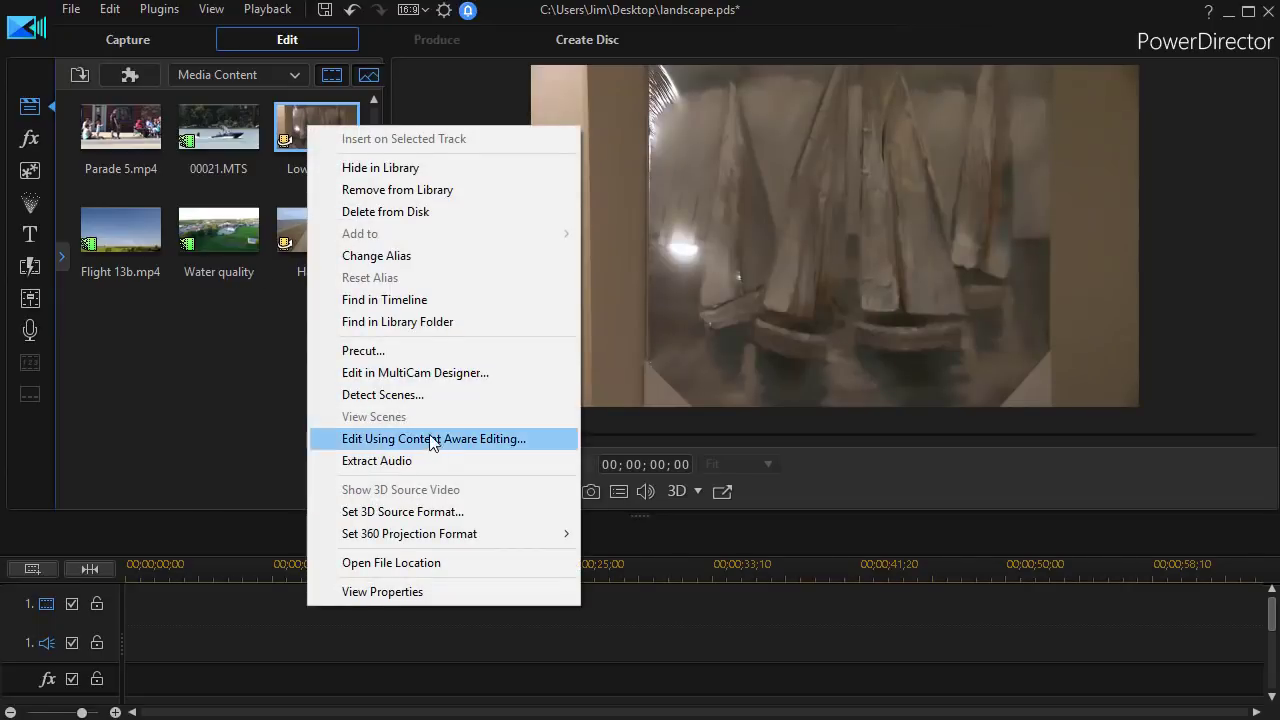
click(557, 434)
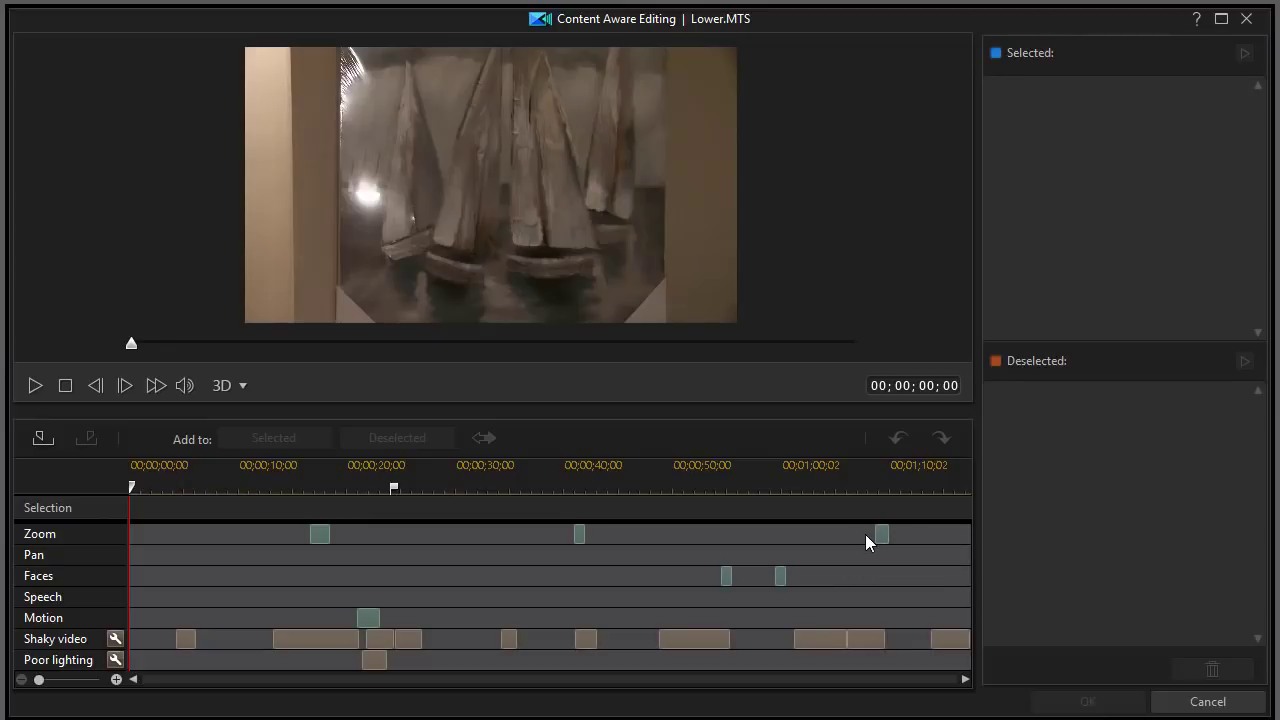
Step: Play Lower.MTS's first and second zoom segments, ending on the middle one at 00;00;41;00
click(884, 534)
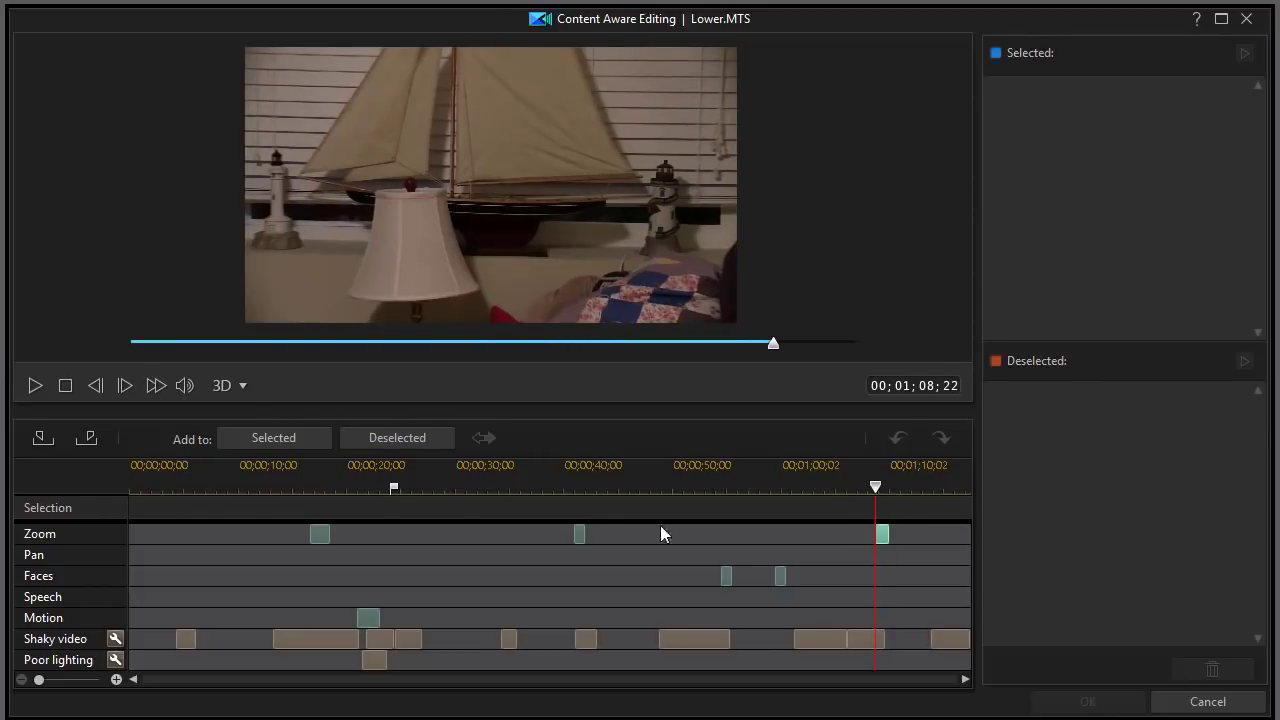
click(320, 535)
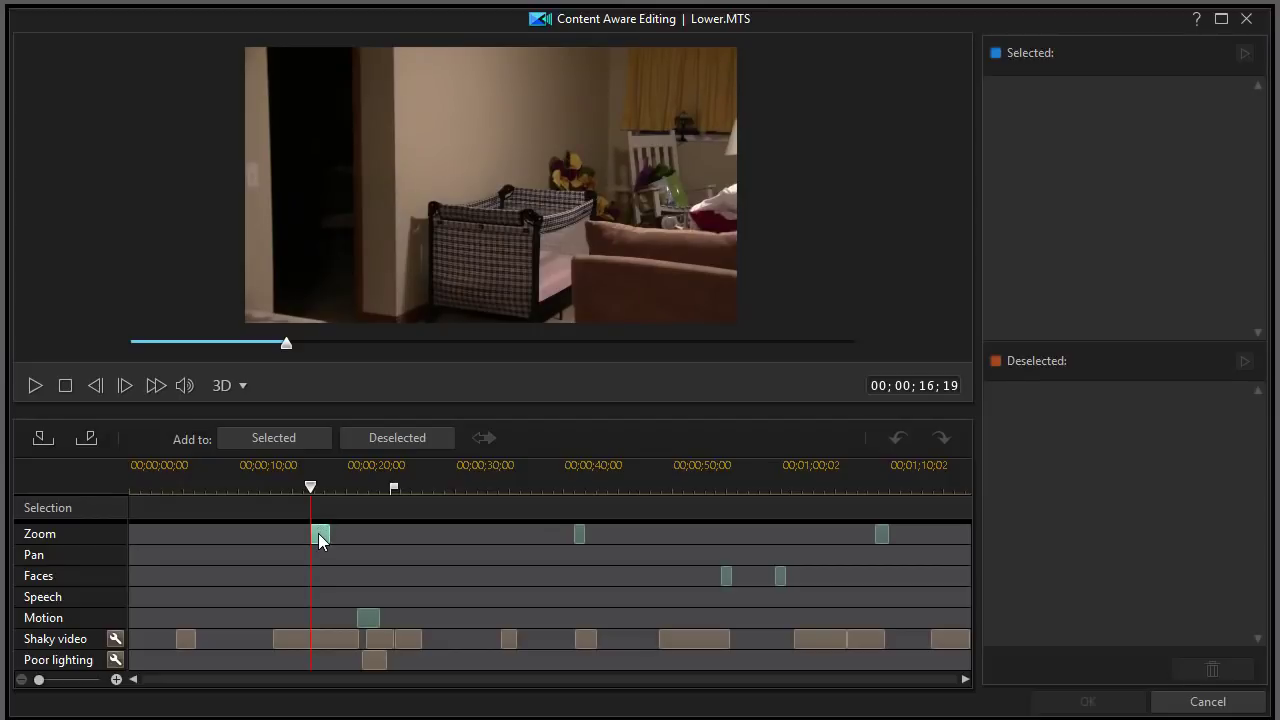
key(space)
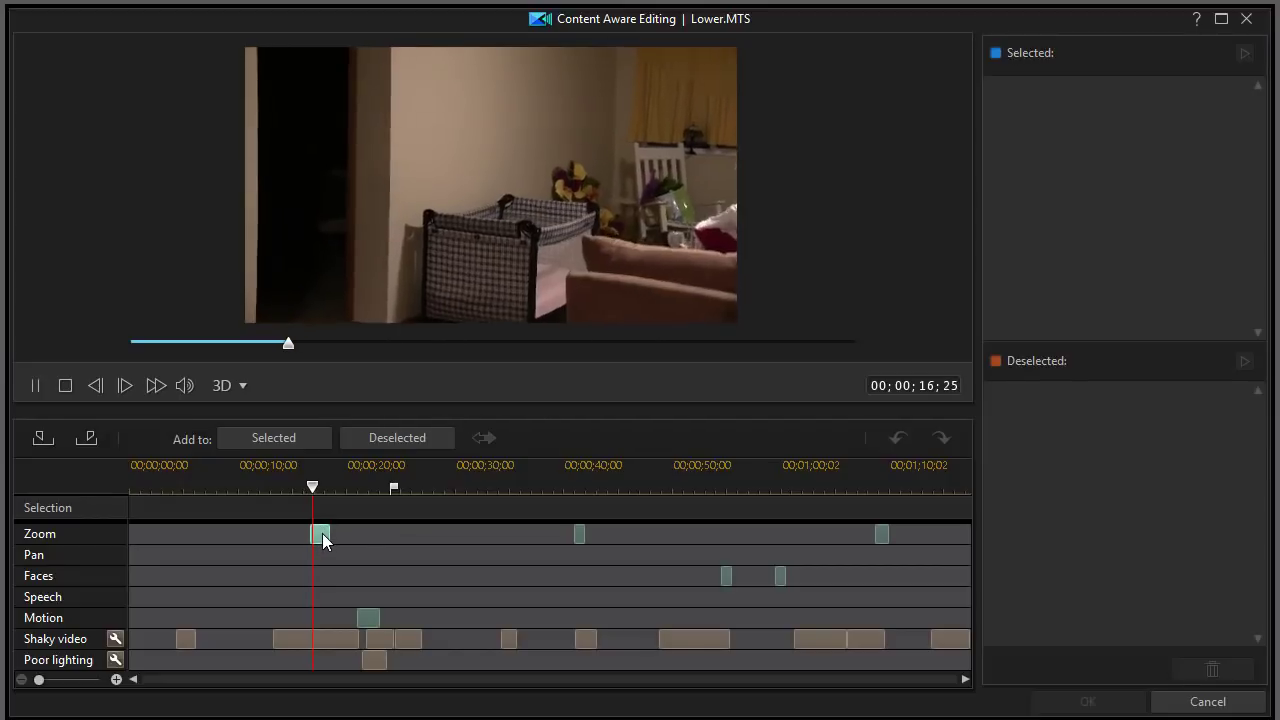
click(321, 532)
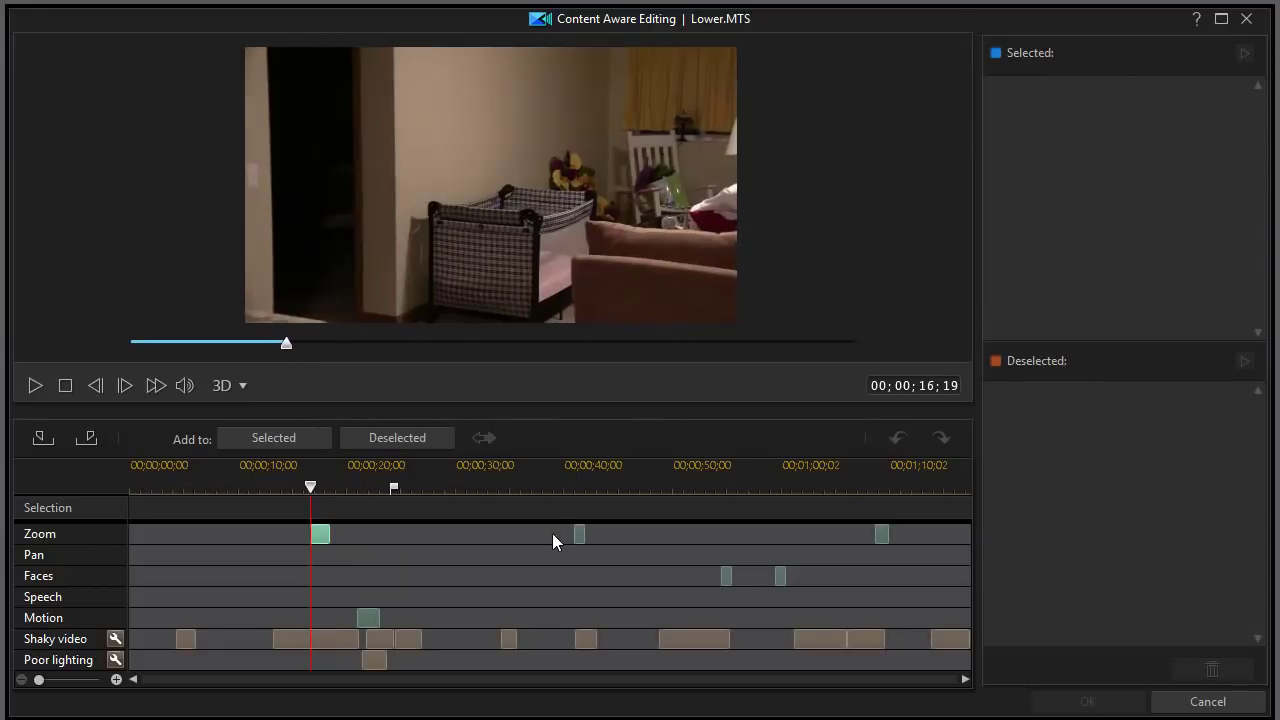
click(579, 533)
key(space)
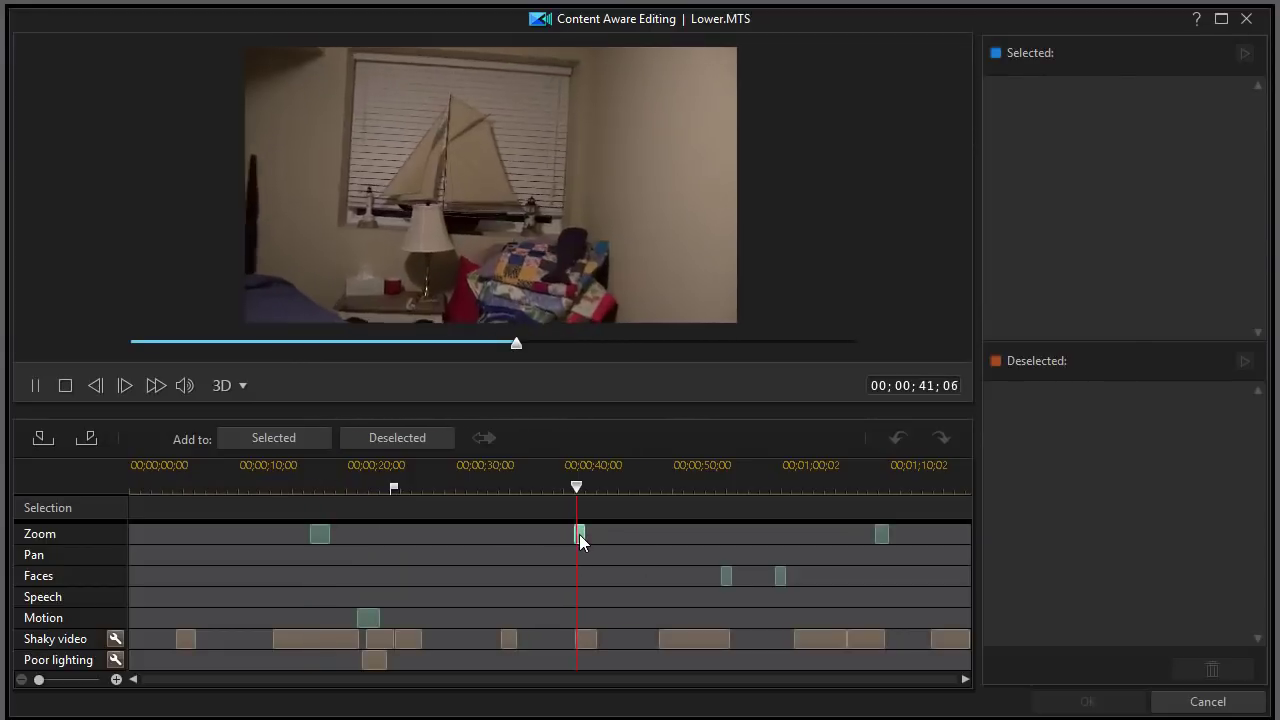
click(579, 533)
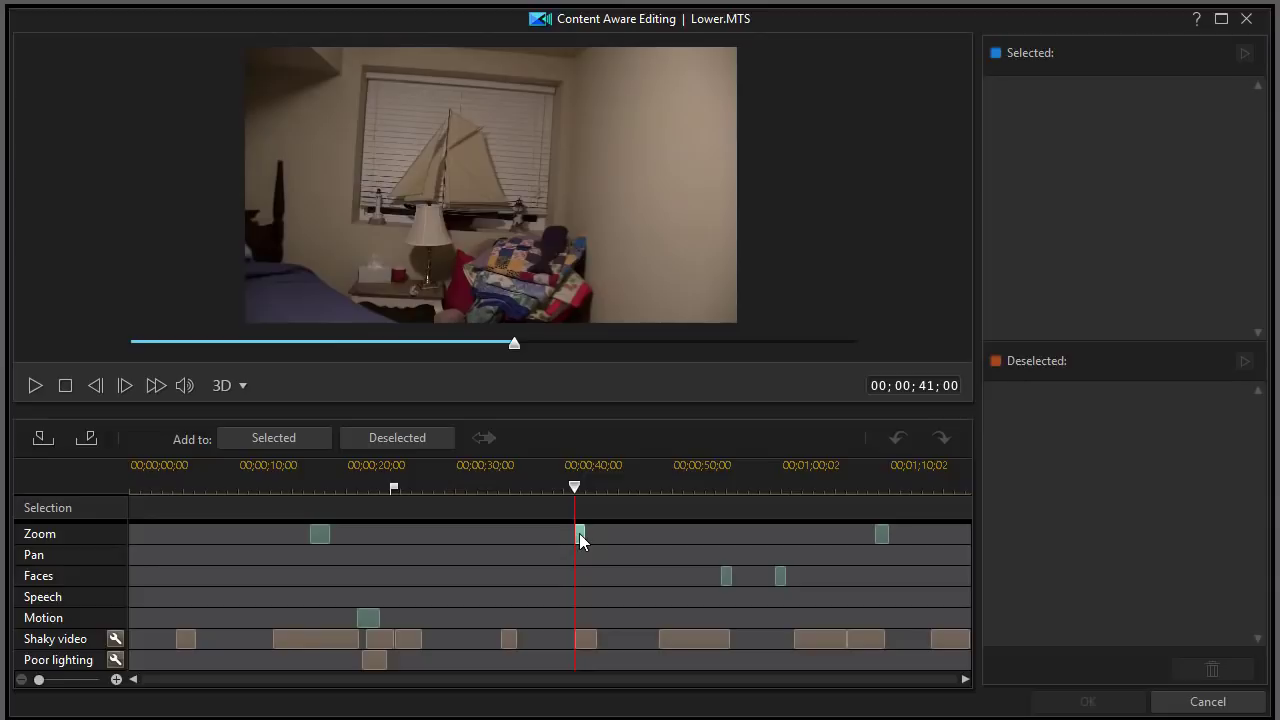
key(space)
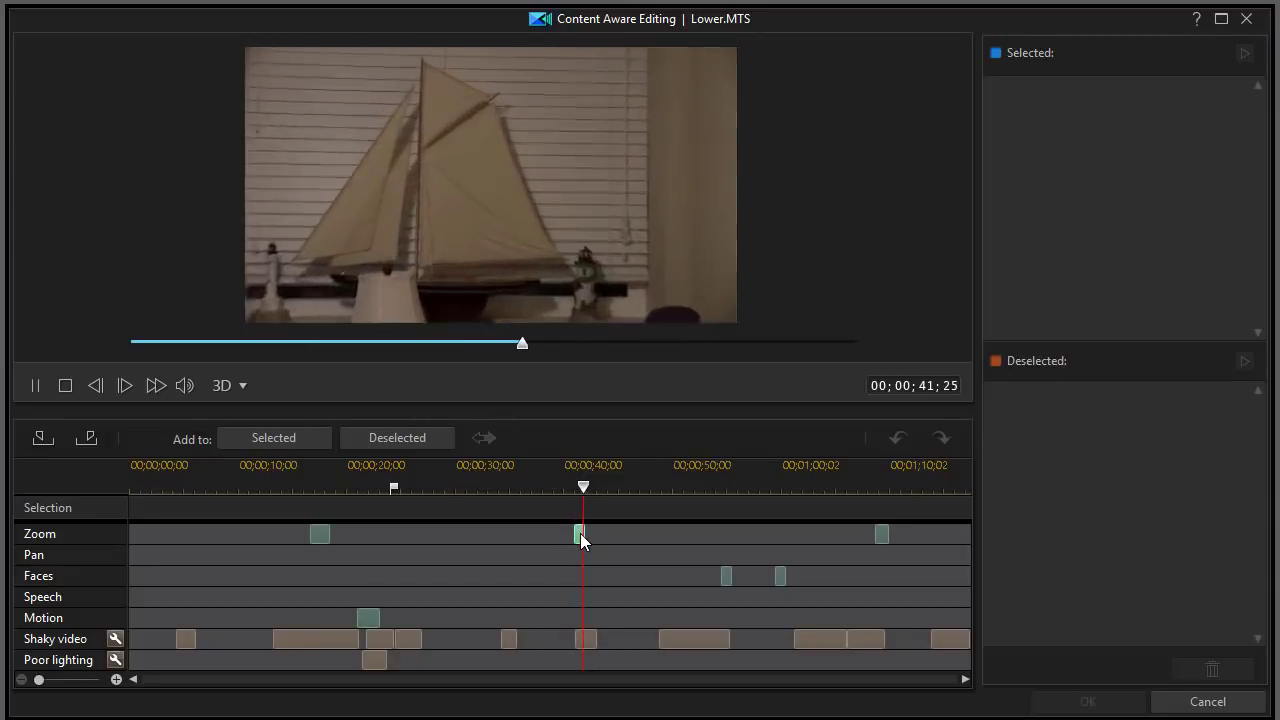
click(580, 533)
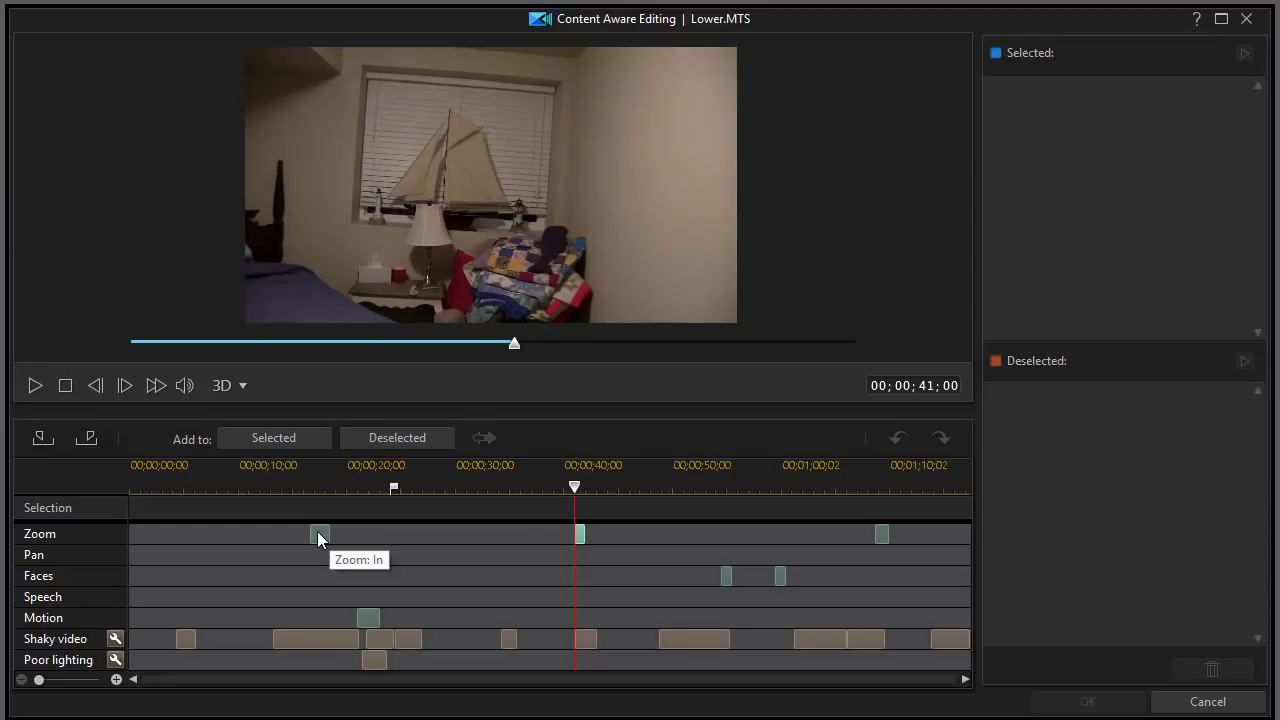
Step: Preview Lower.MTS's two faces segments and its motion segment, then cancel without keeping changes
click(727, 576)
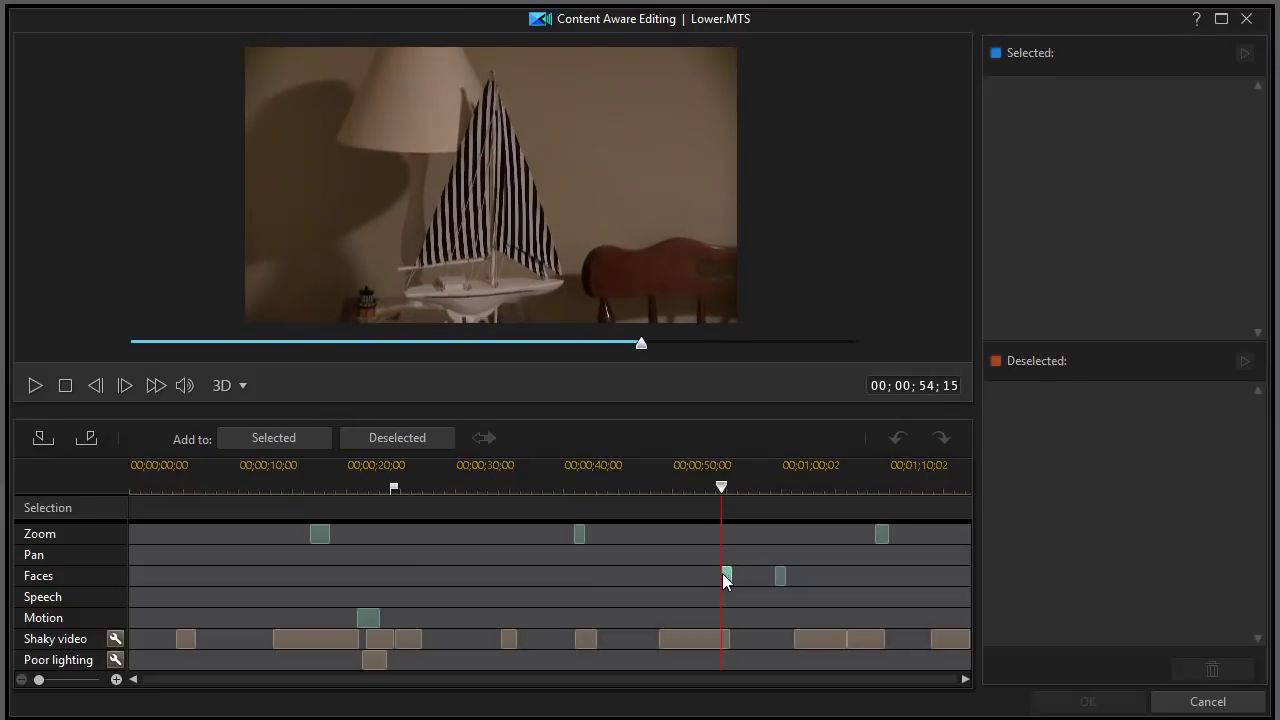
click(780, 576)
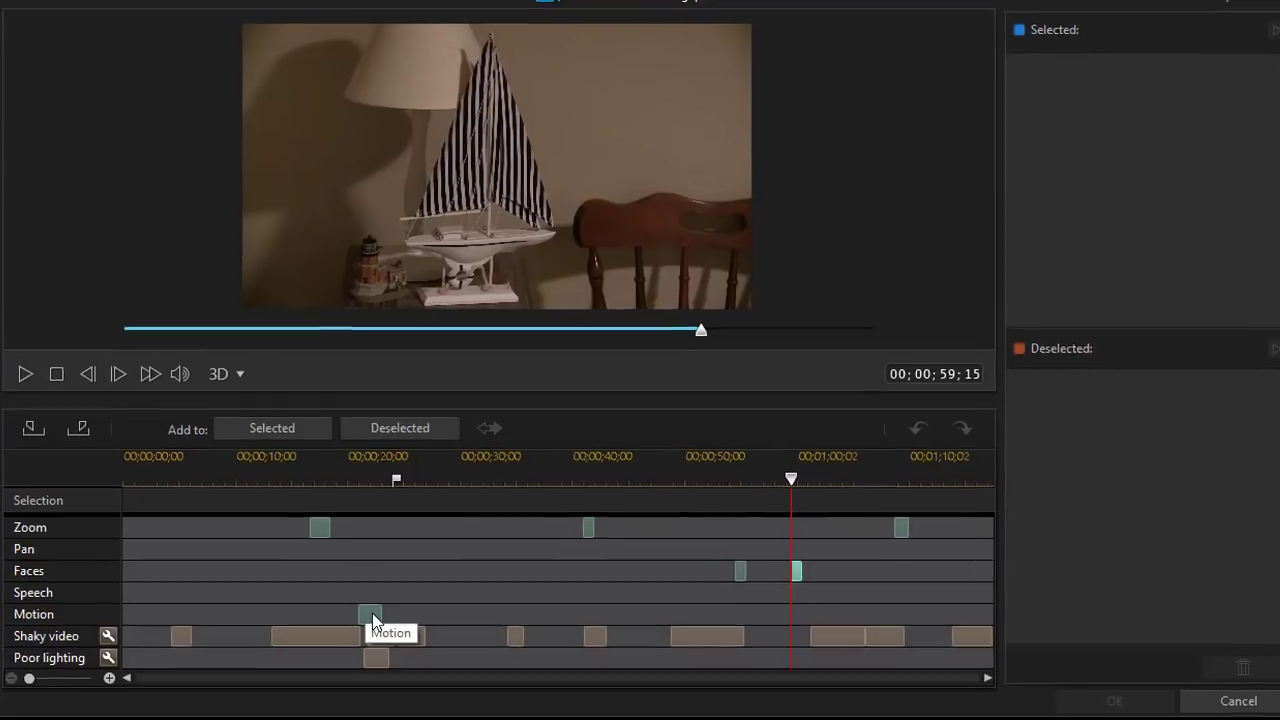
click(369, 616)
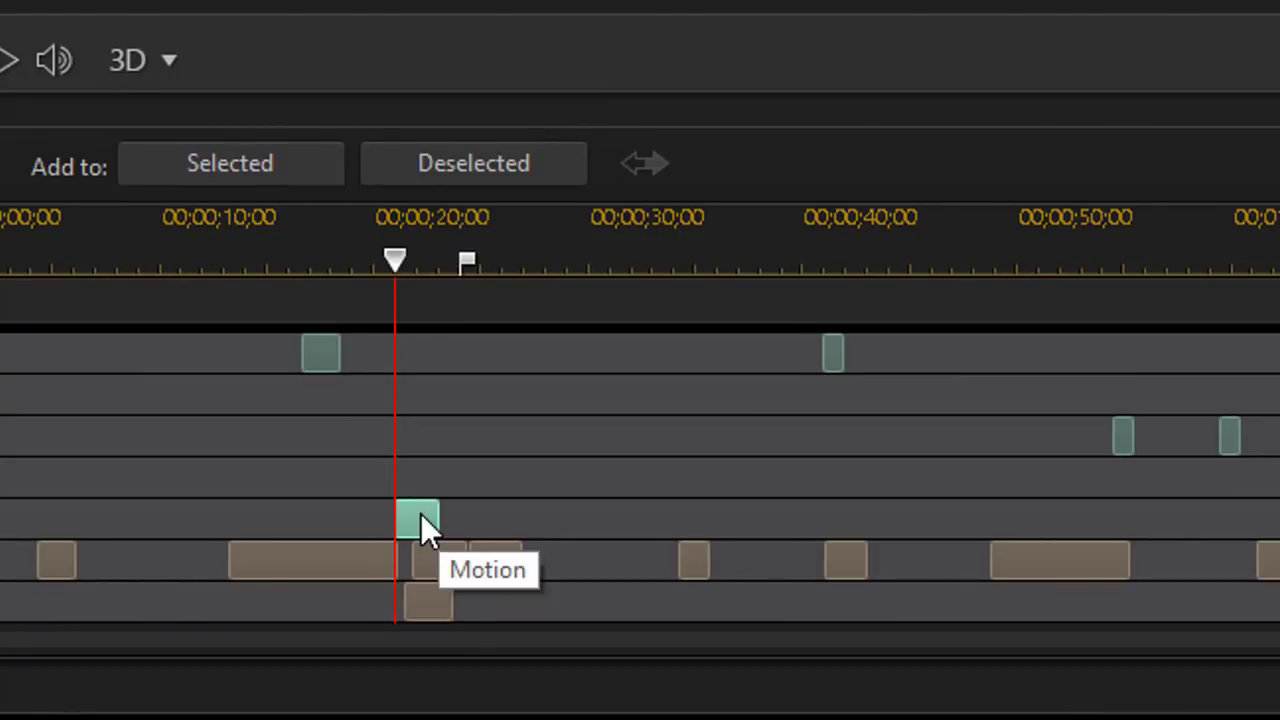
click(421, 516)
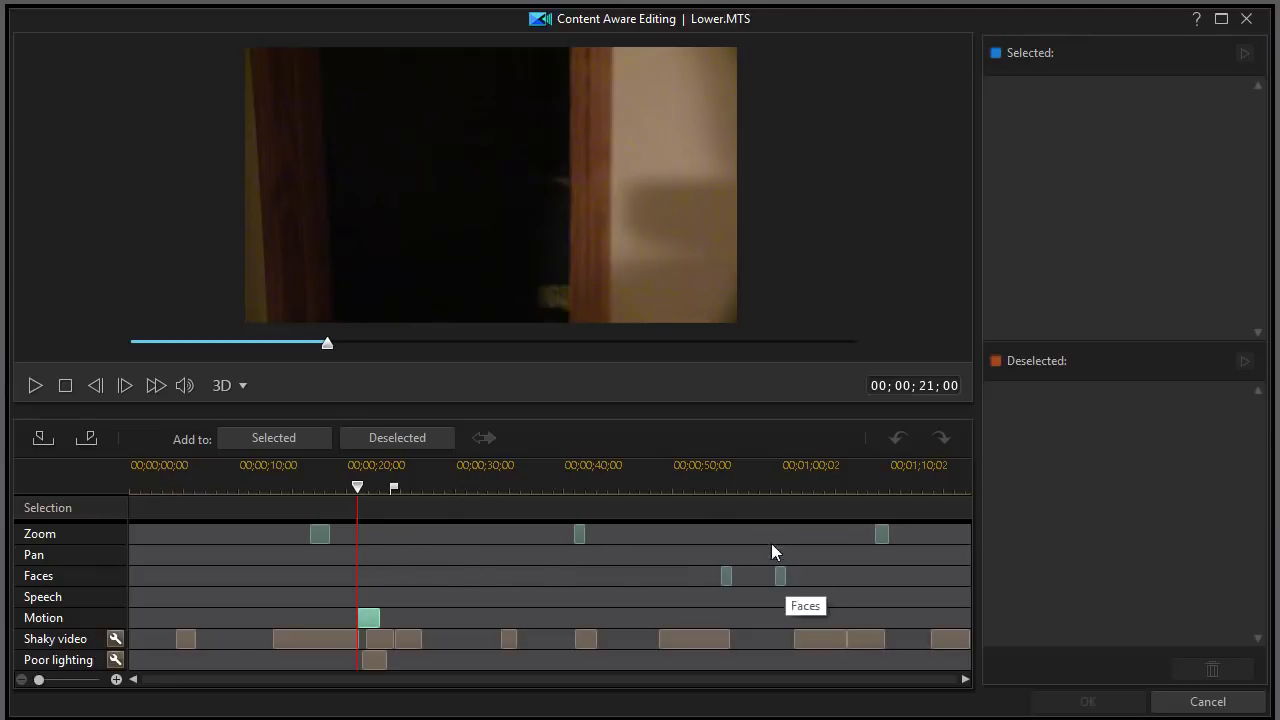
click(1200, 703)
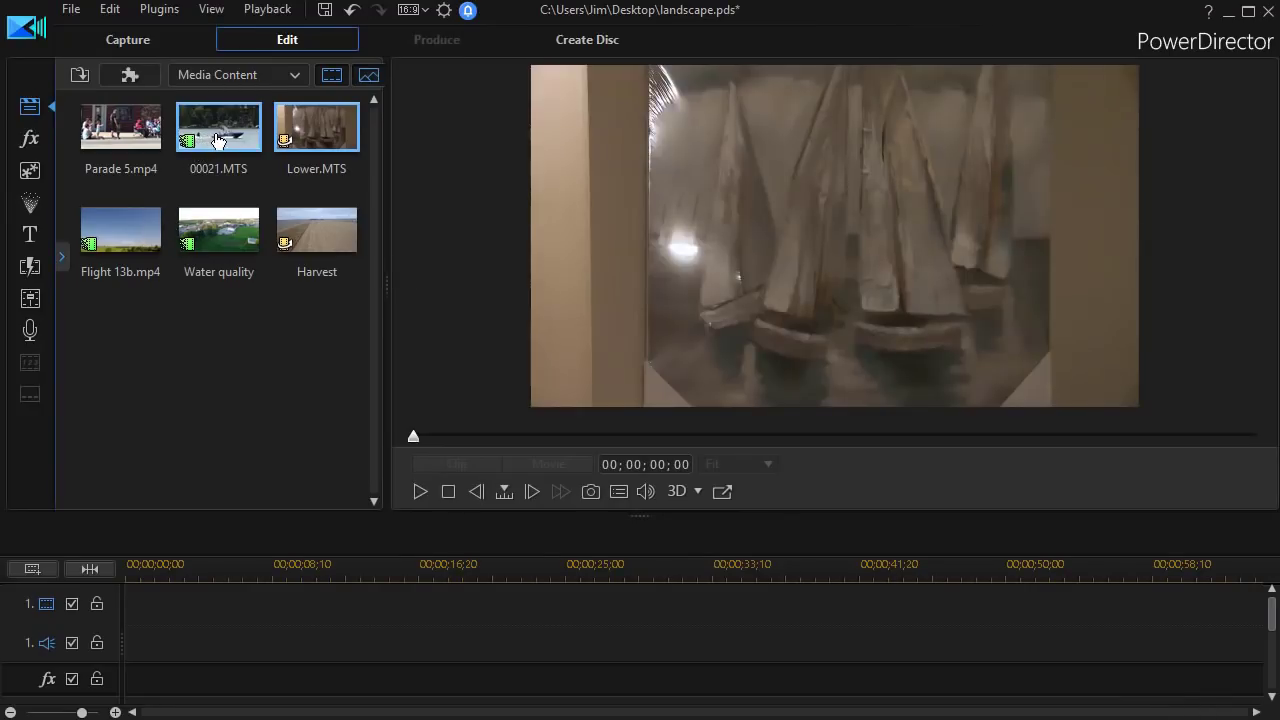
Step: Analyze Parade 5.mp4 in Content Aware Editing and jump to its zoom-out segment at 00;00;08;05
click(141, 143)
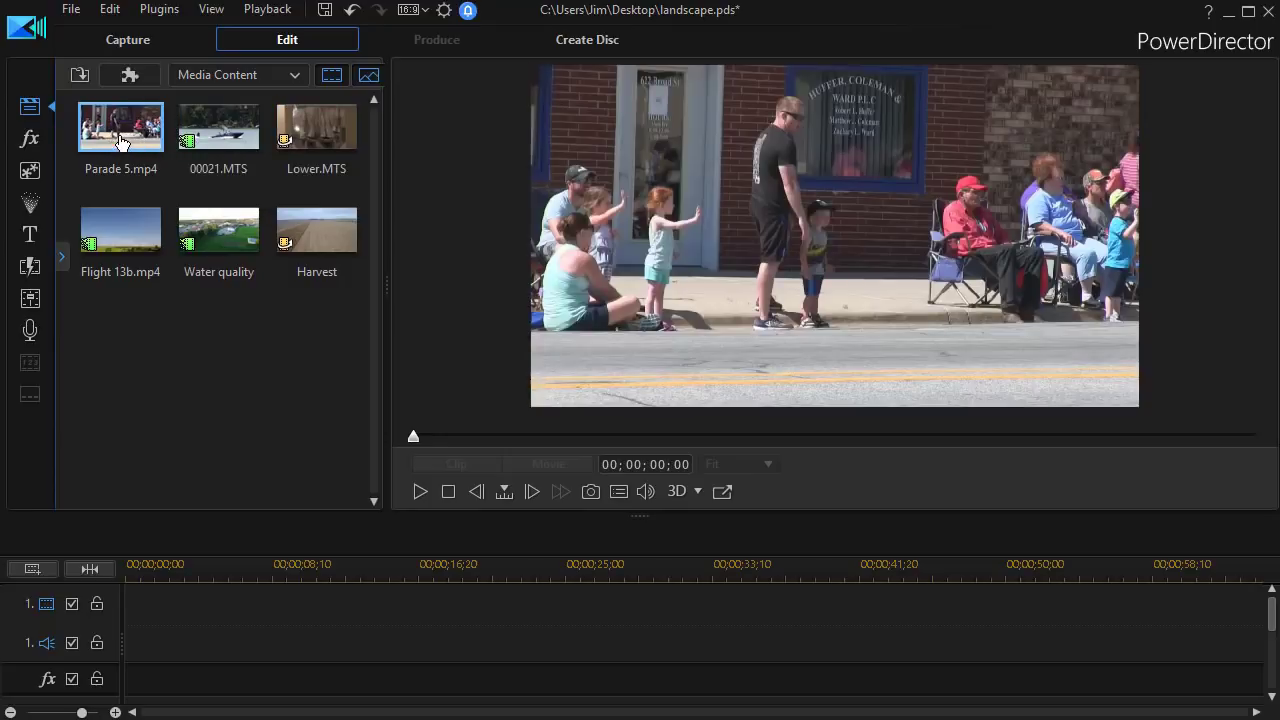
right_click(120, 131)
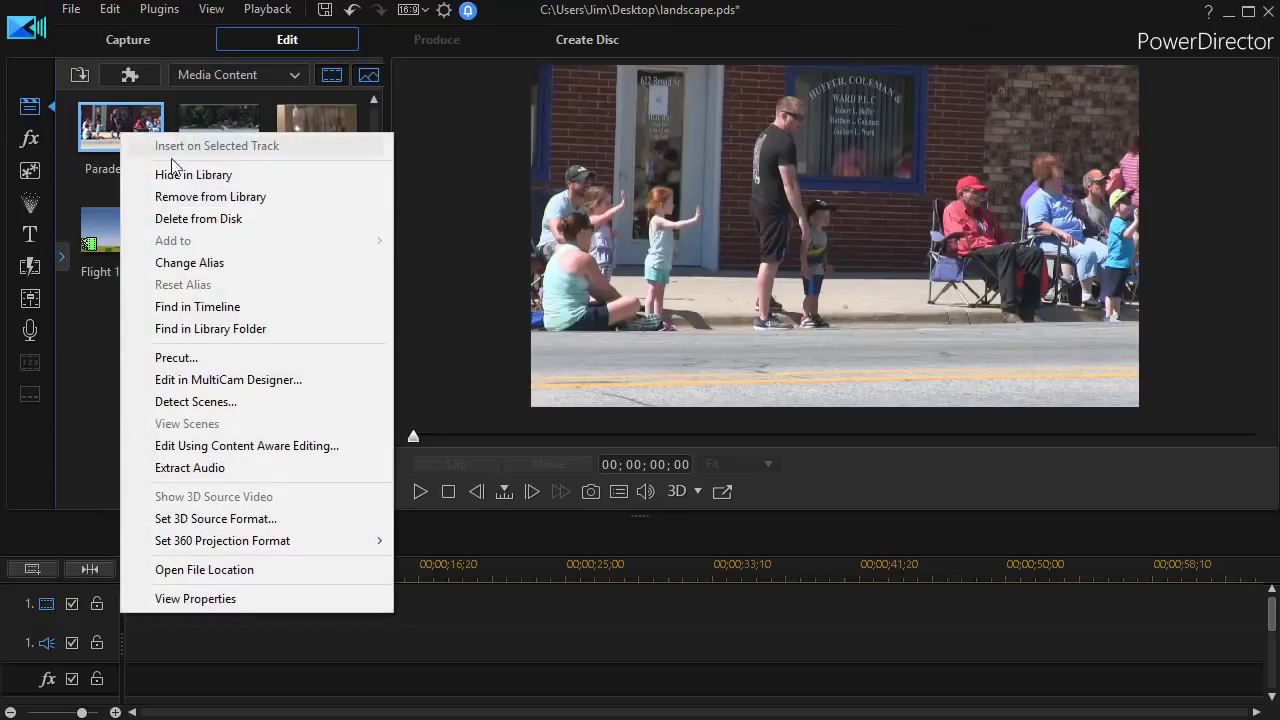
click(292, 444)
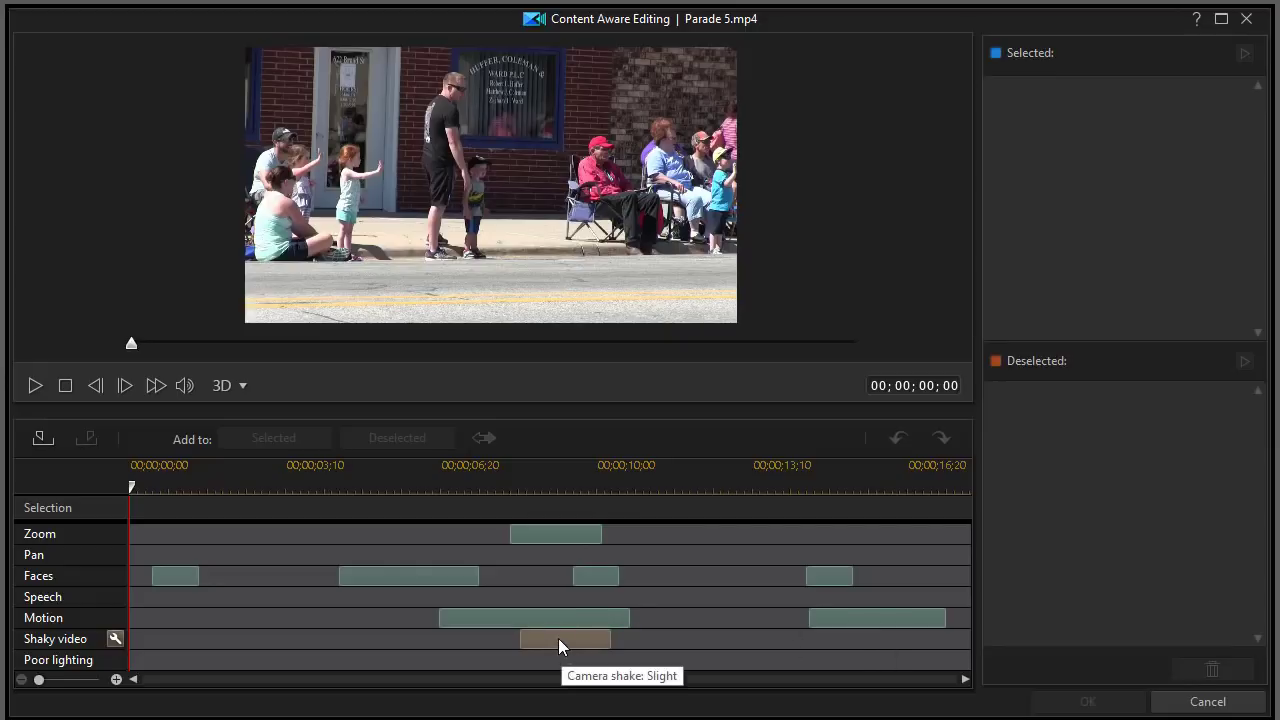
click(561, 532)
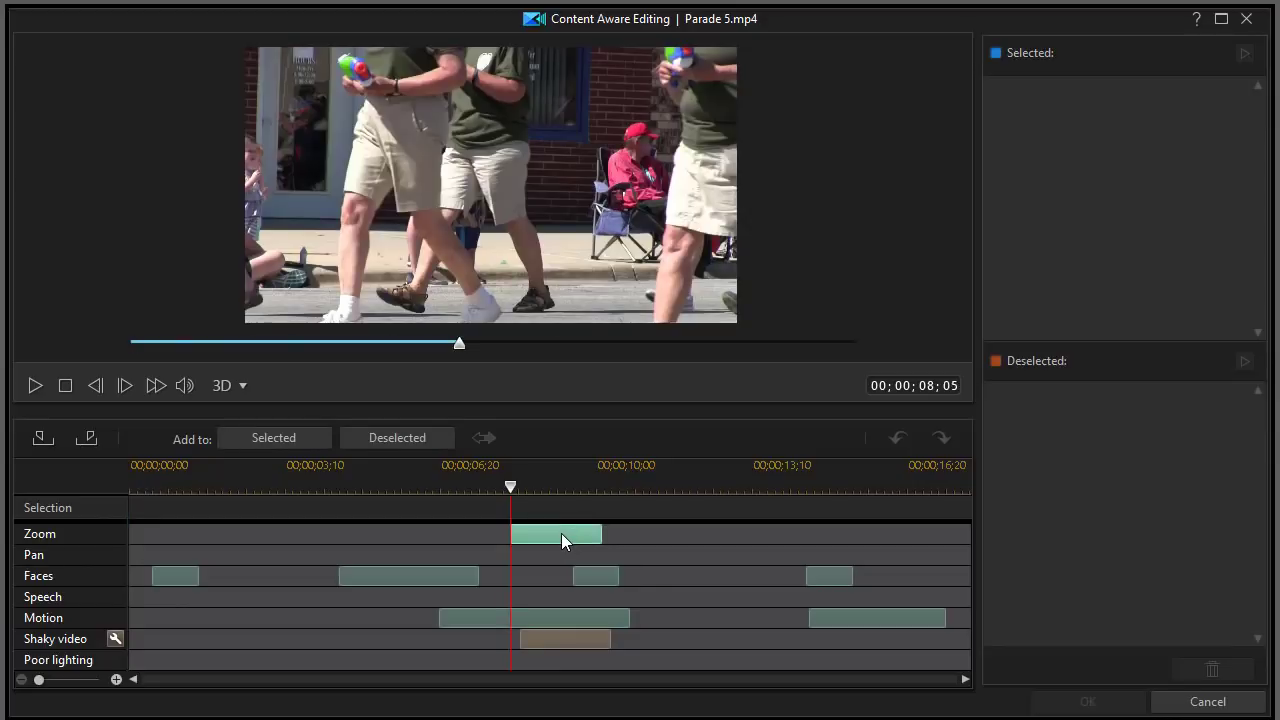
Step: Play Parade 5.mp4's zoom, faces and motion sections, then close without keeping changes
key(space)
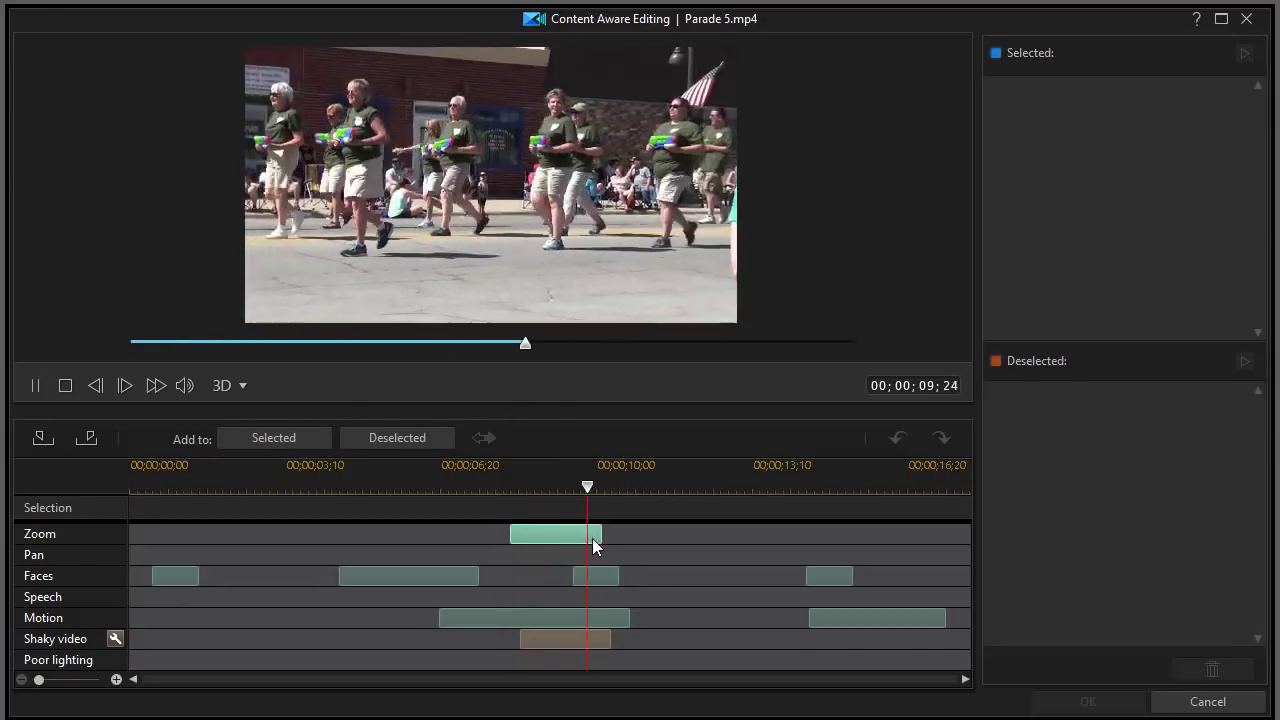
click(592, 538)
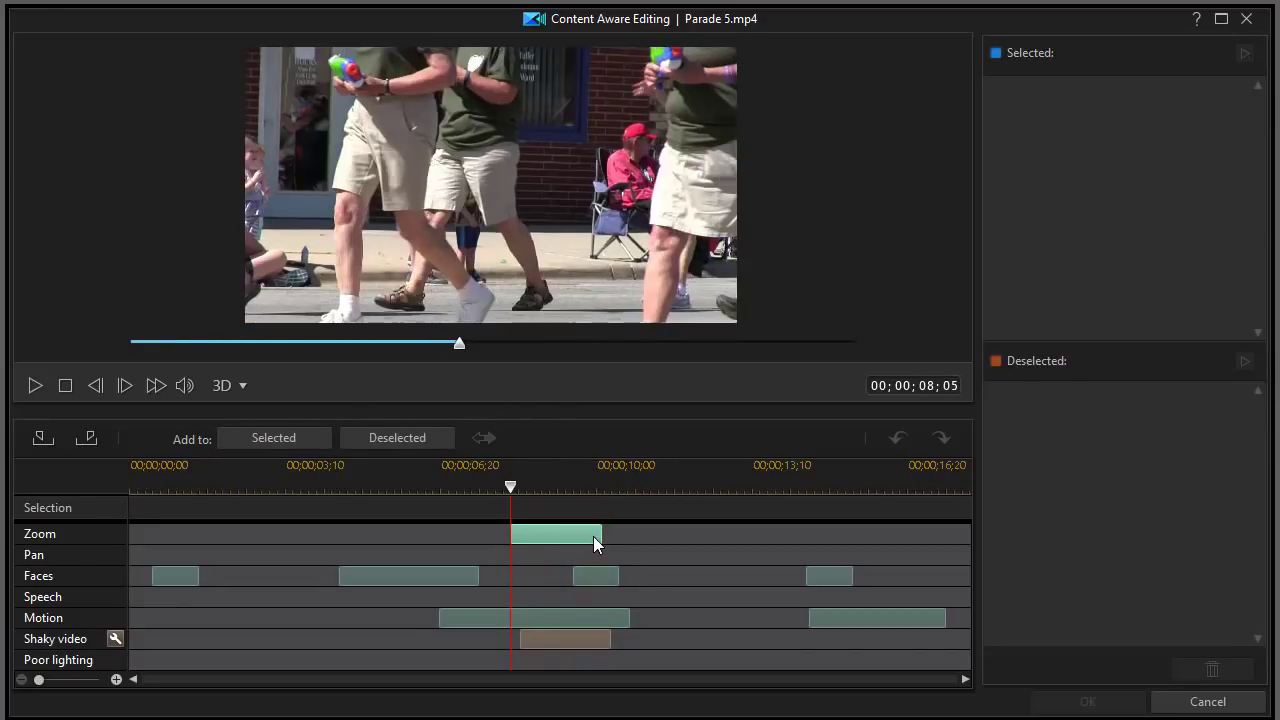
click(368, 575)
key(space)
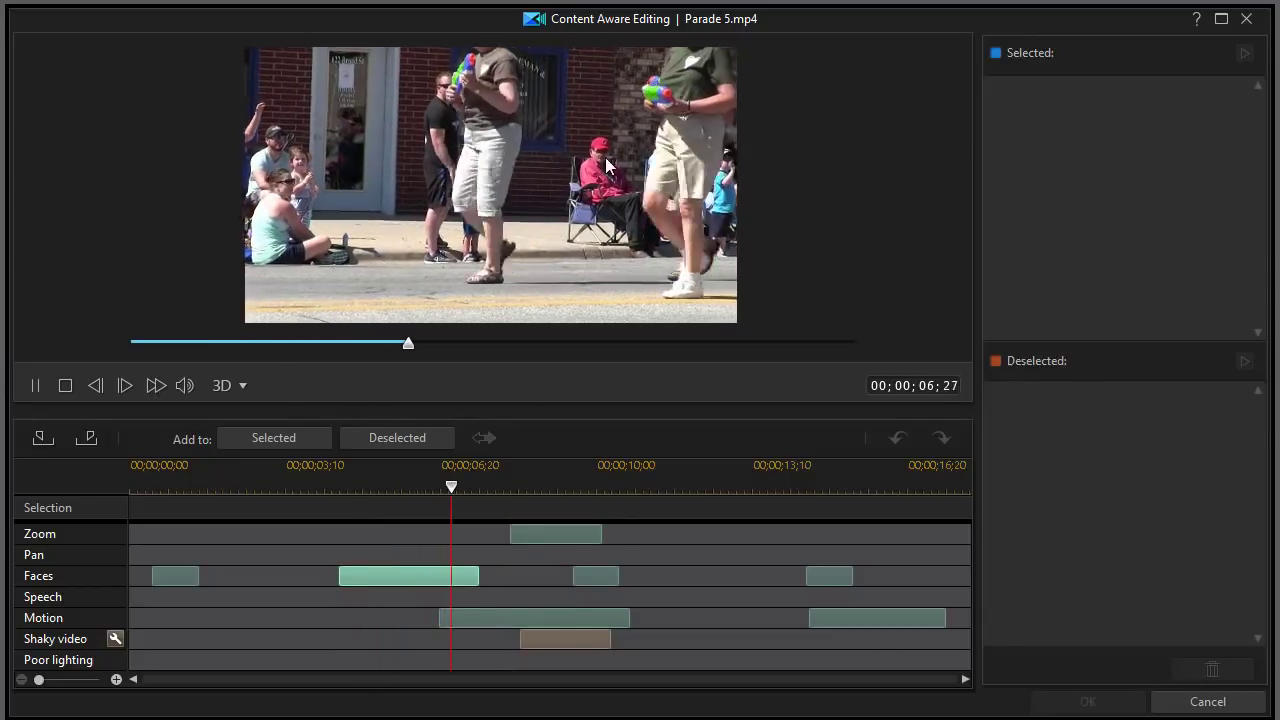
key(space)
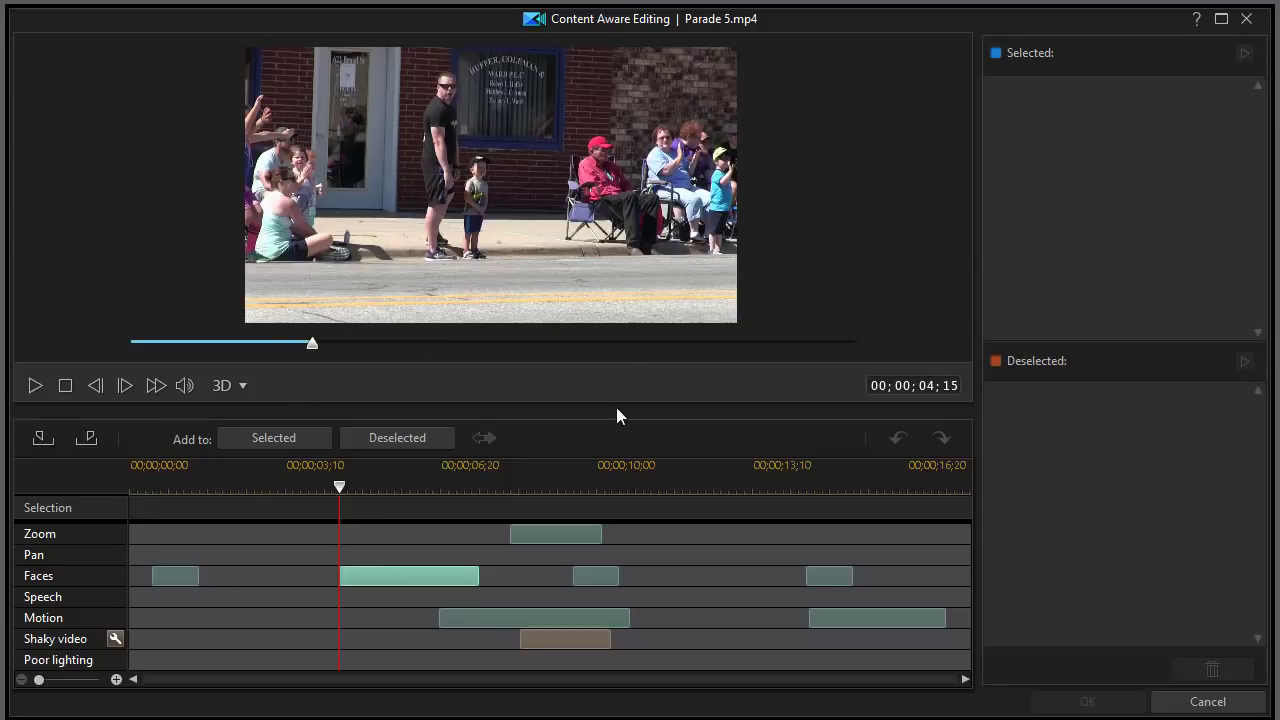
click(841, 582)
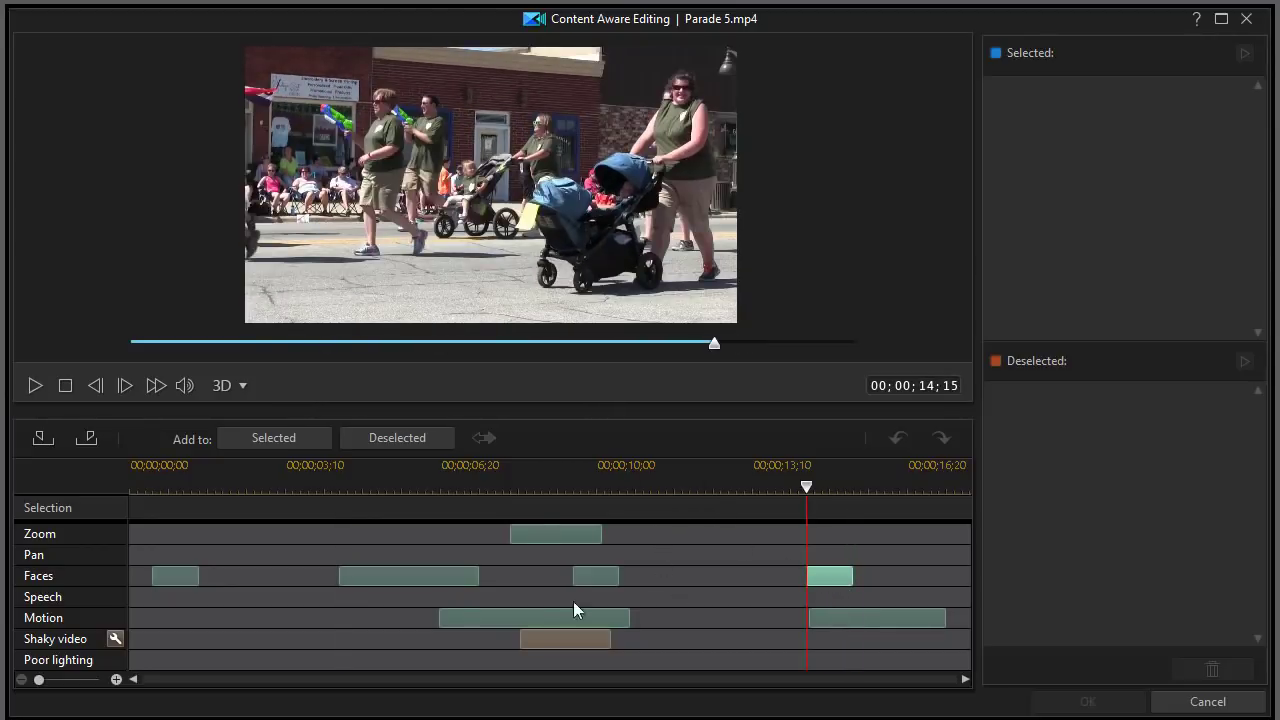
click(847, 620)
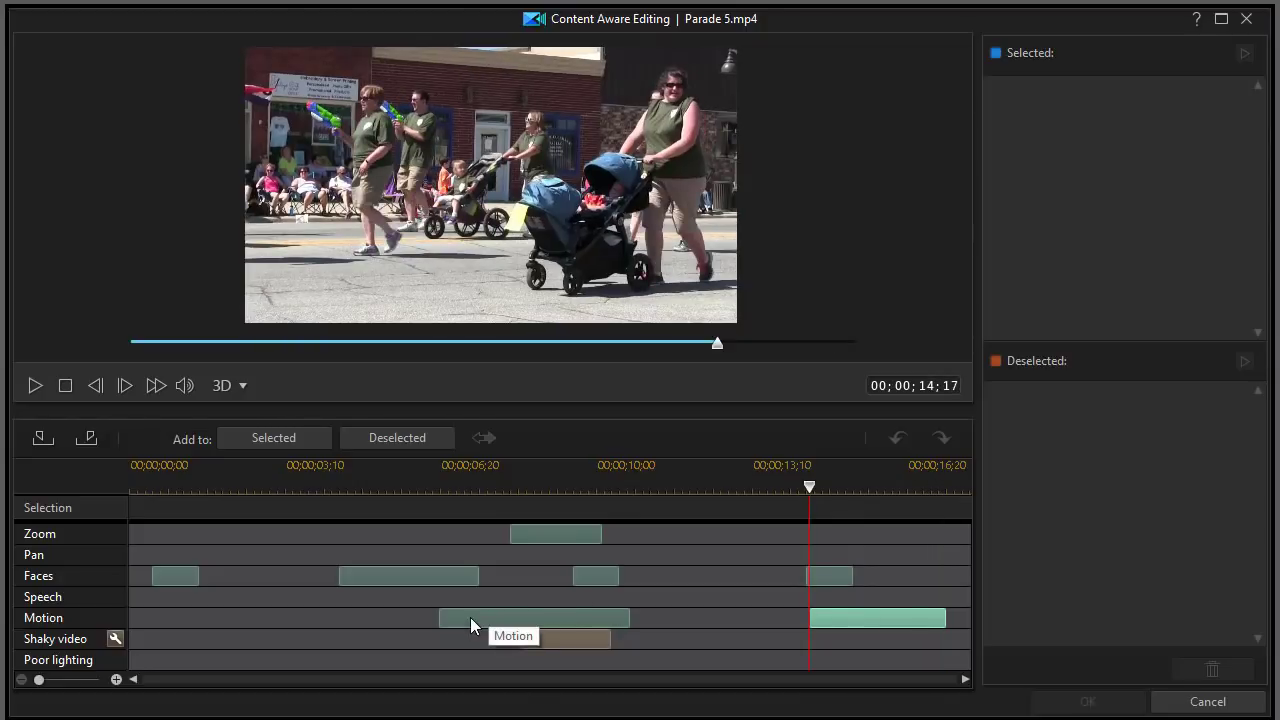
click(470, 616)
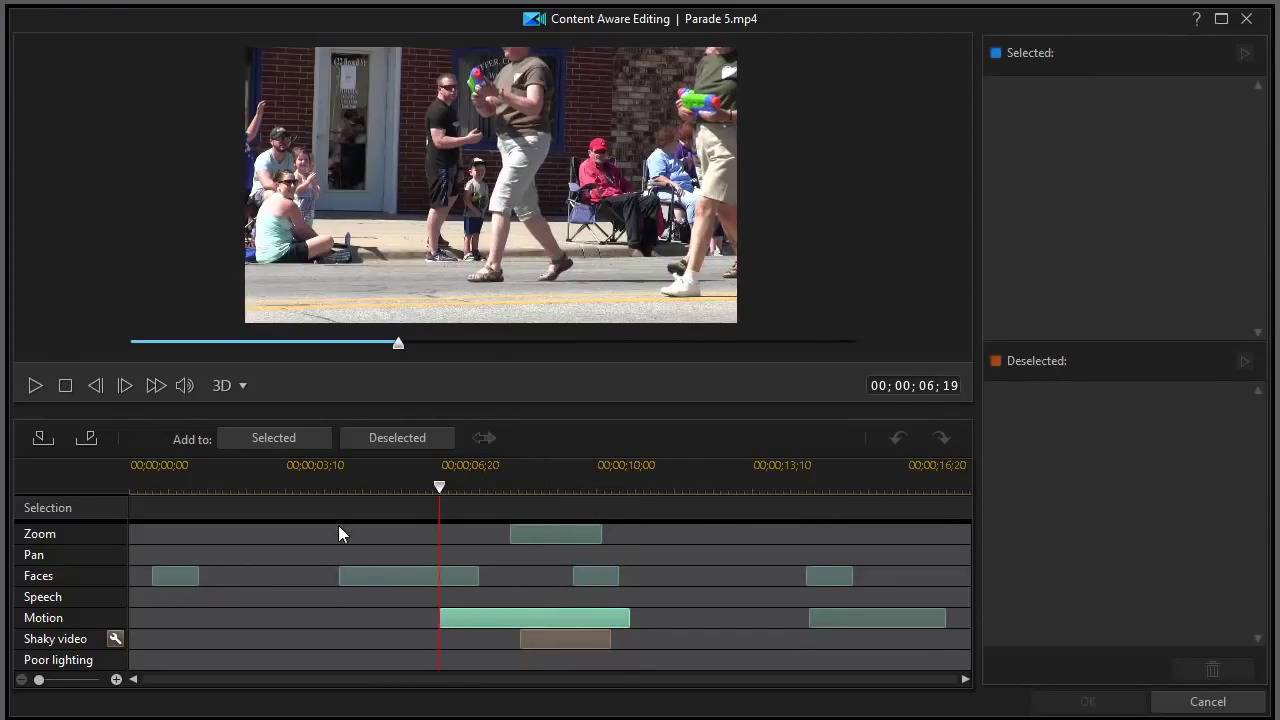
click(1190, 702)
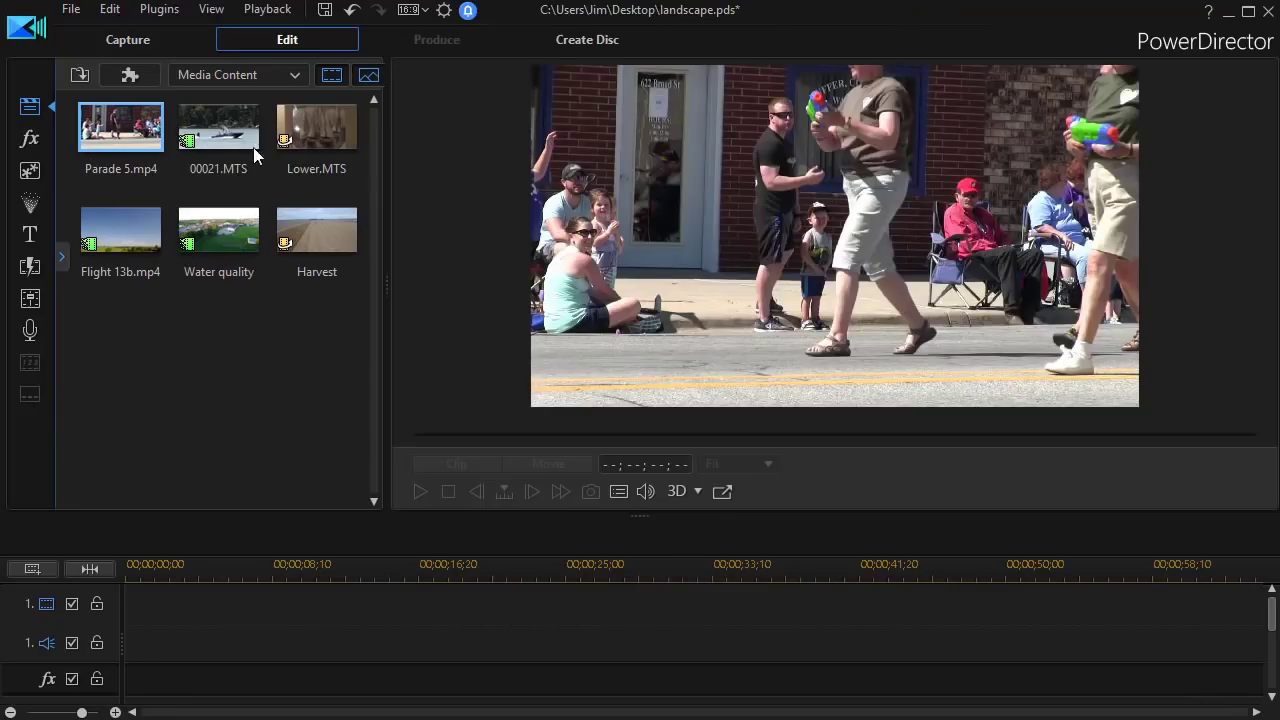
Step: Analyze 00021.MTS in Content Aware Editing and play its long pan section to 00;00;09;04
click(229, 136)
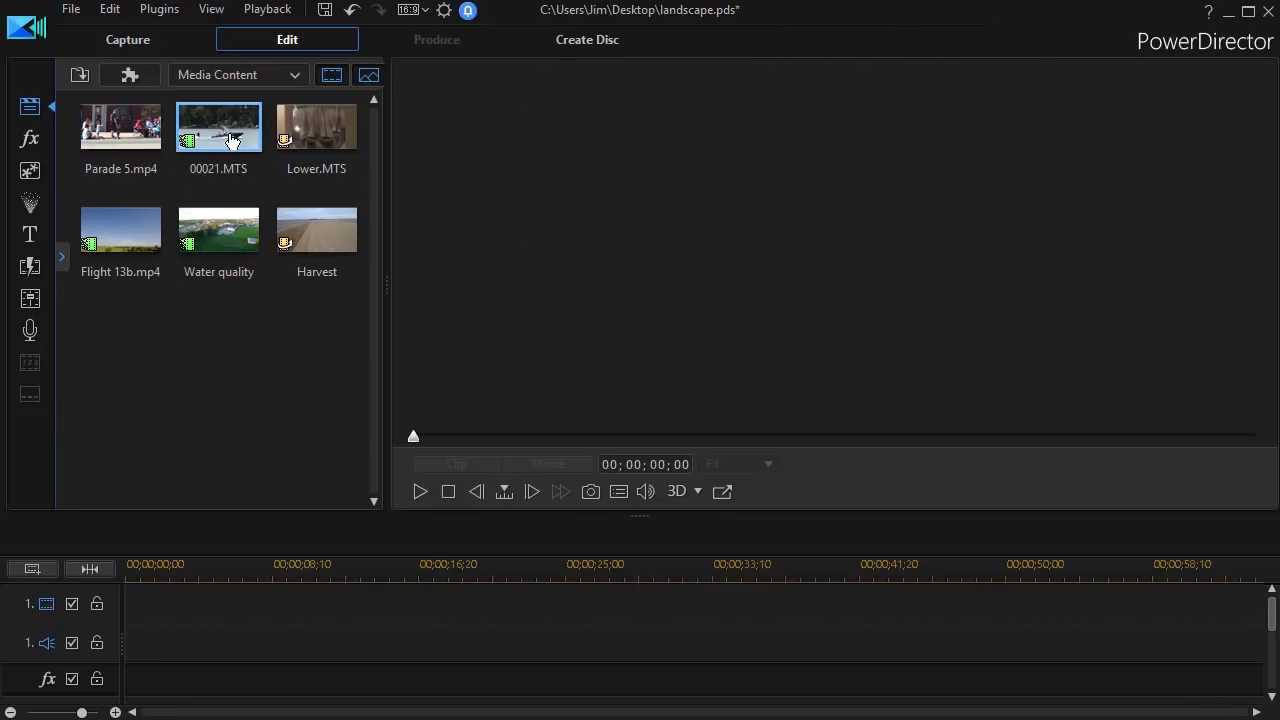
right_click(229, 130)
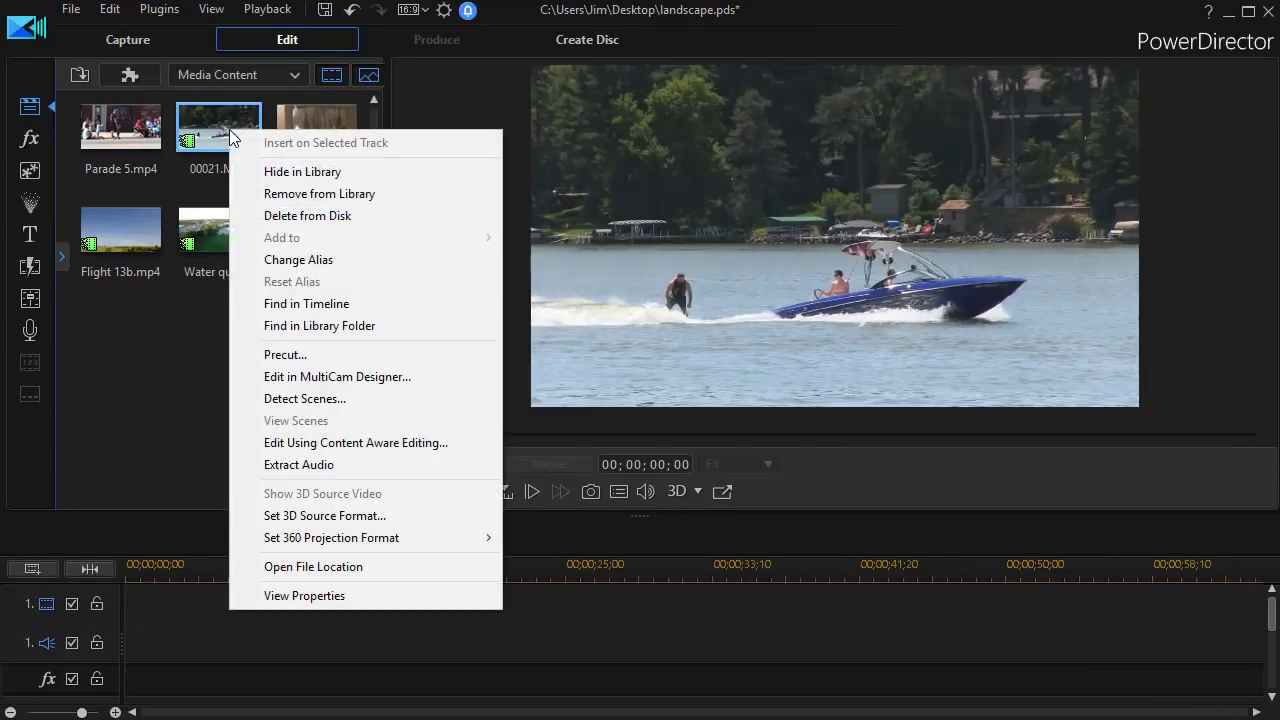
click(318, 444)
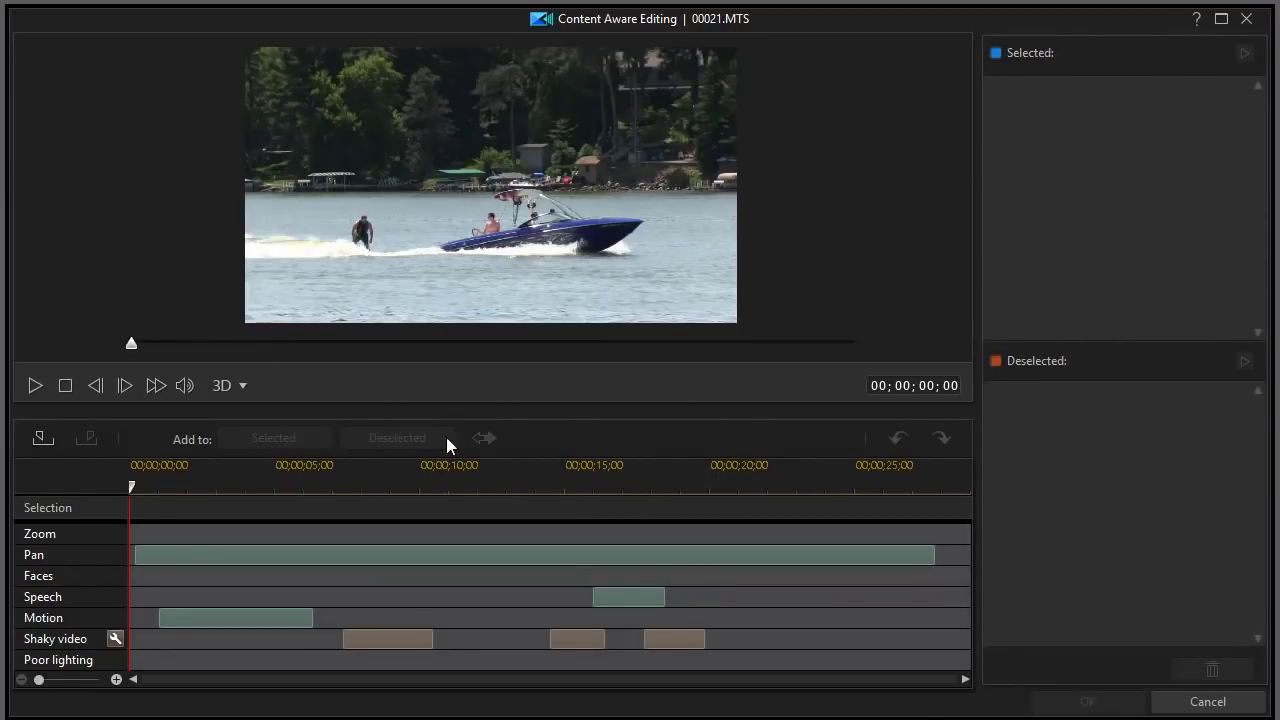
click(510, 557)
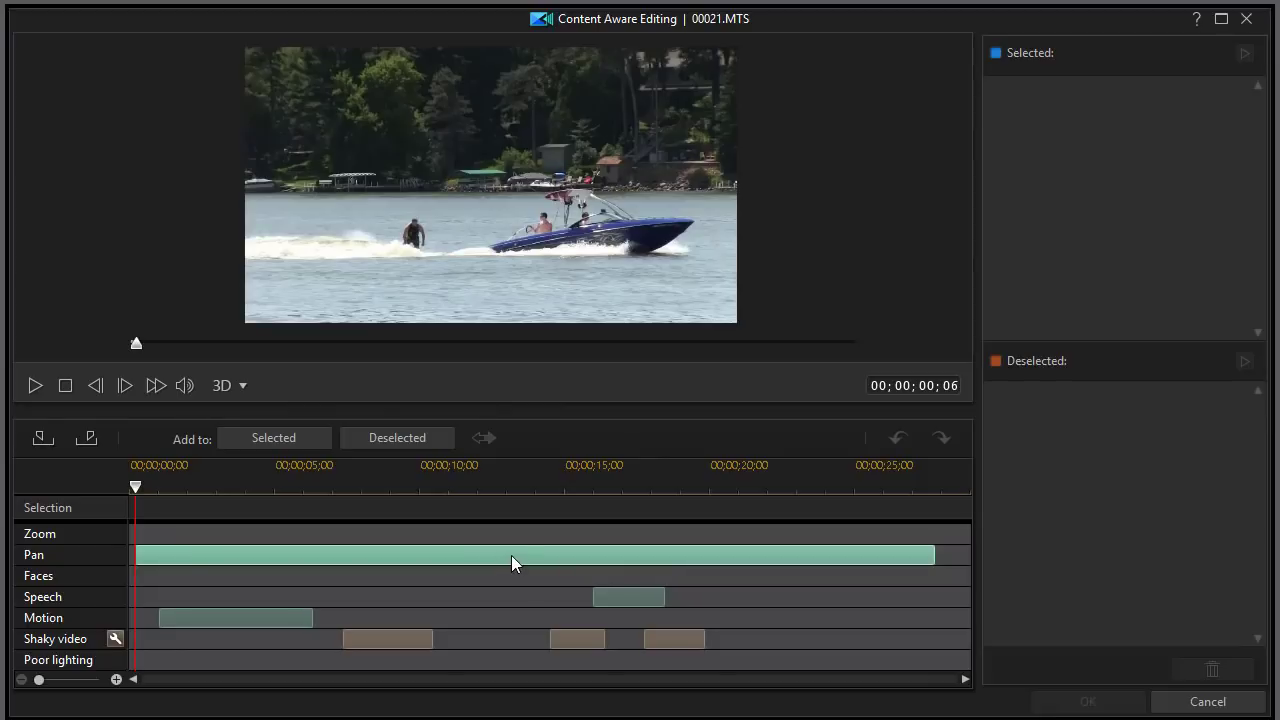
key(space)
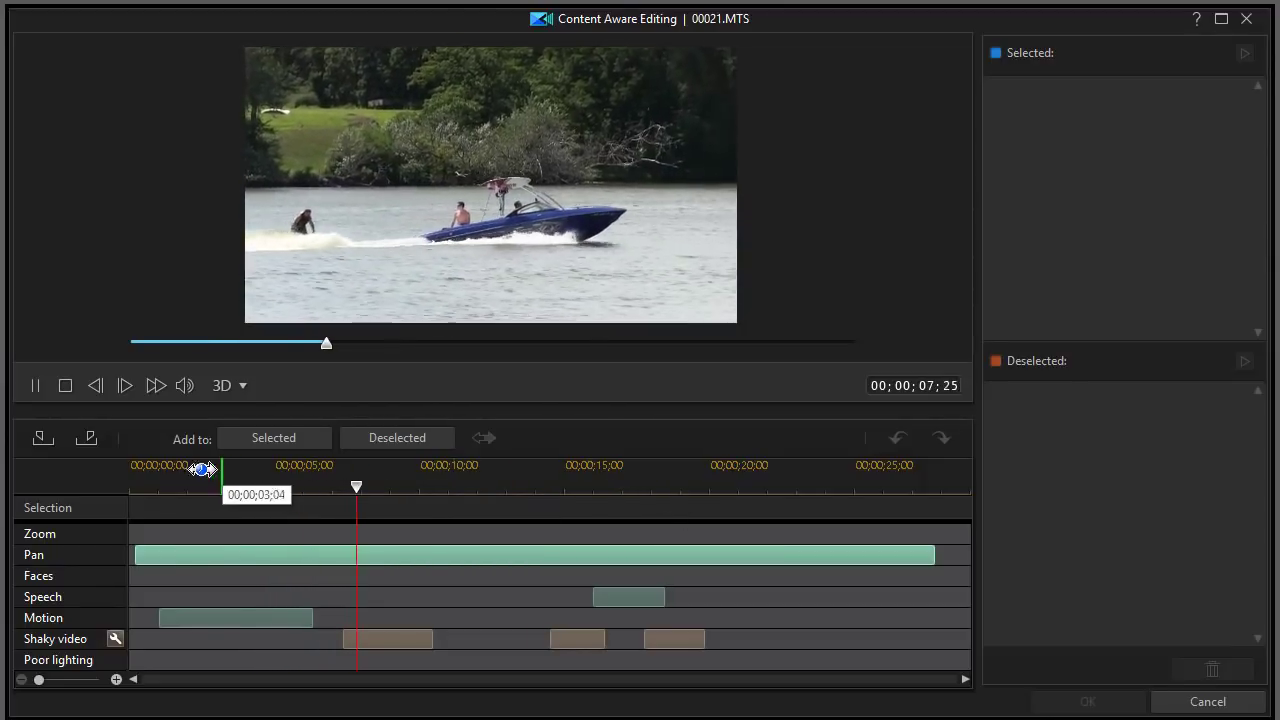
click(35, 386)
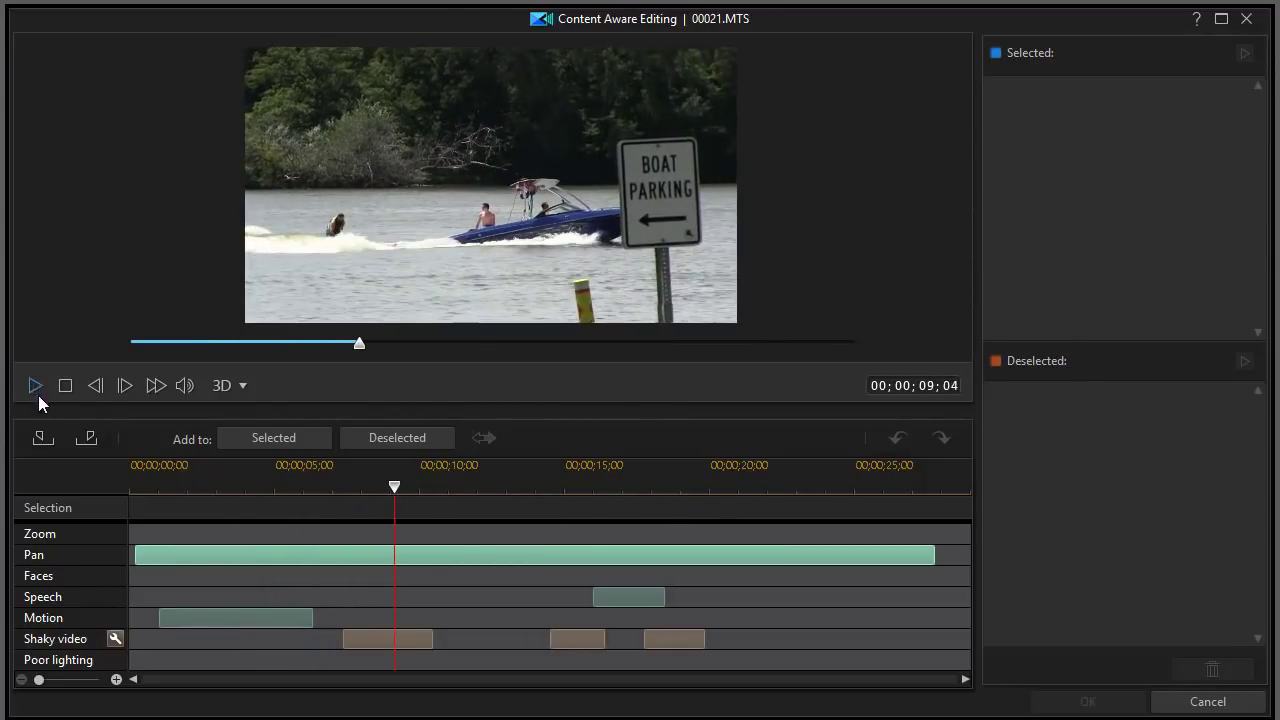
Step: Play 00021.MTS's motion section and each of its three shaky-video sections, ending at 00;00;18;06
click(237, 619)
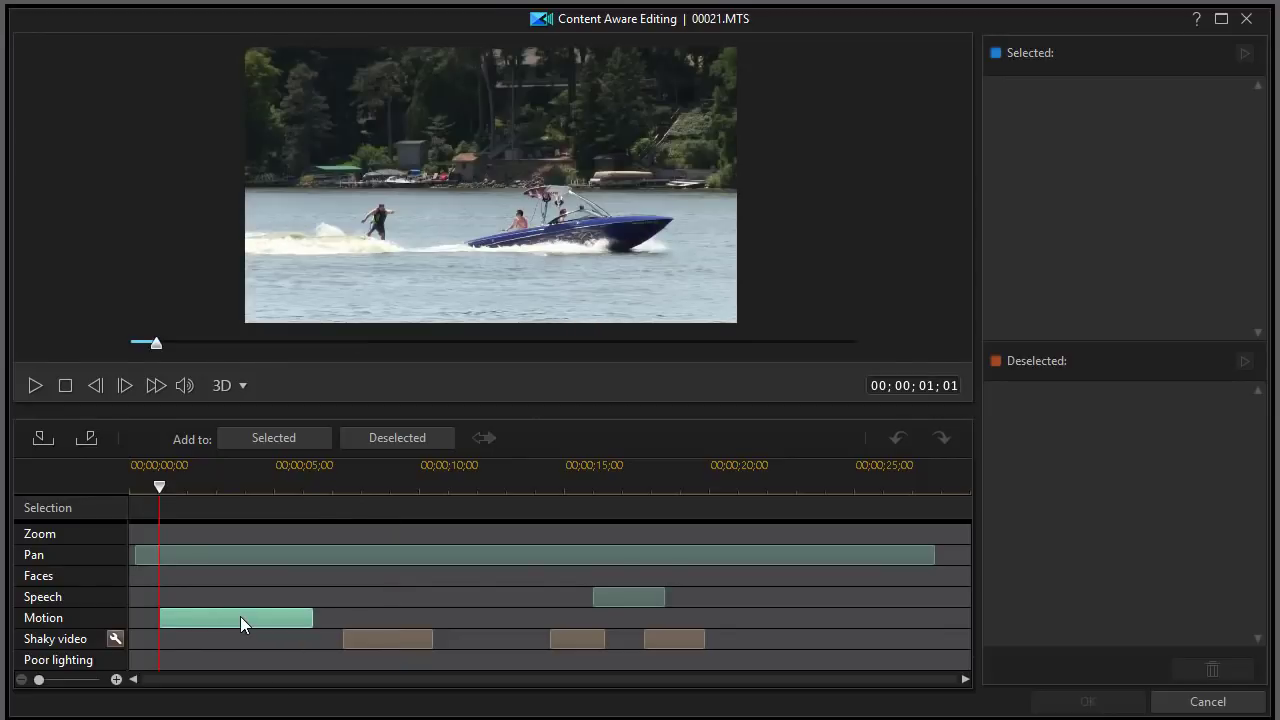
key(space)
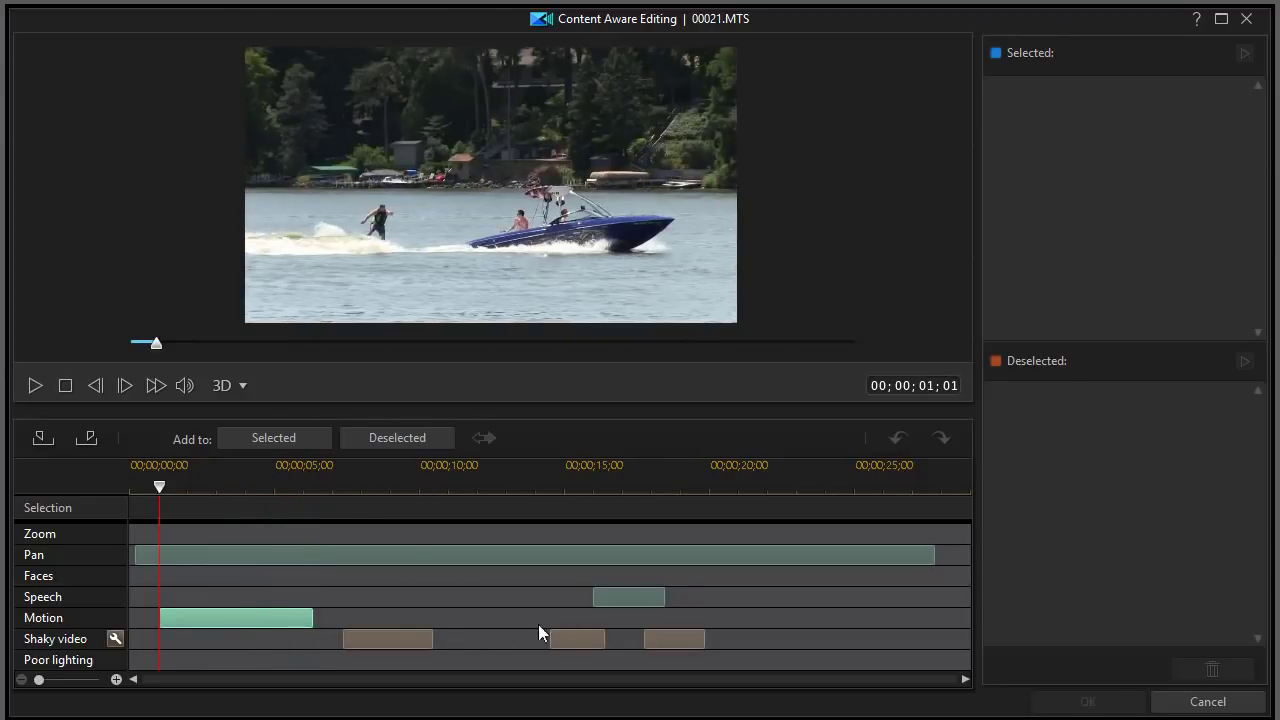
click(384, 636)
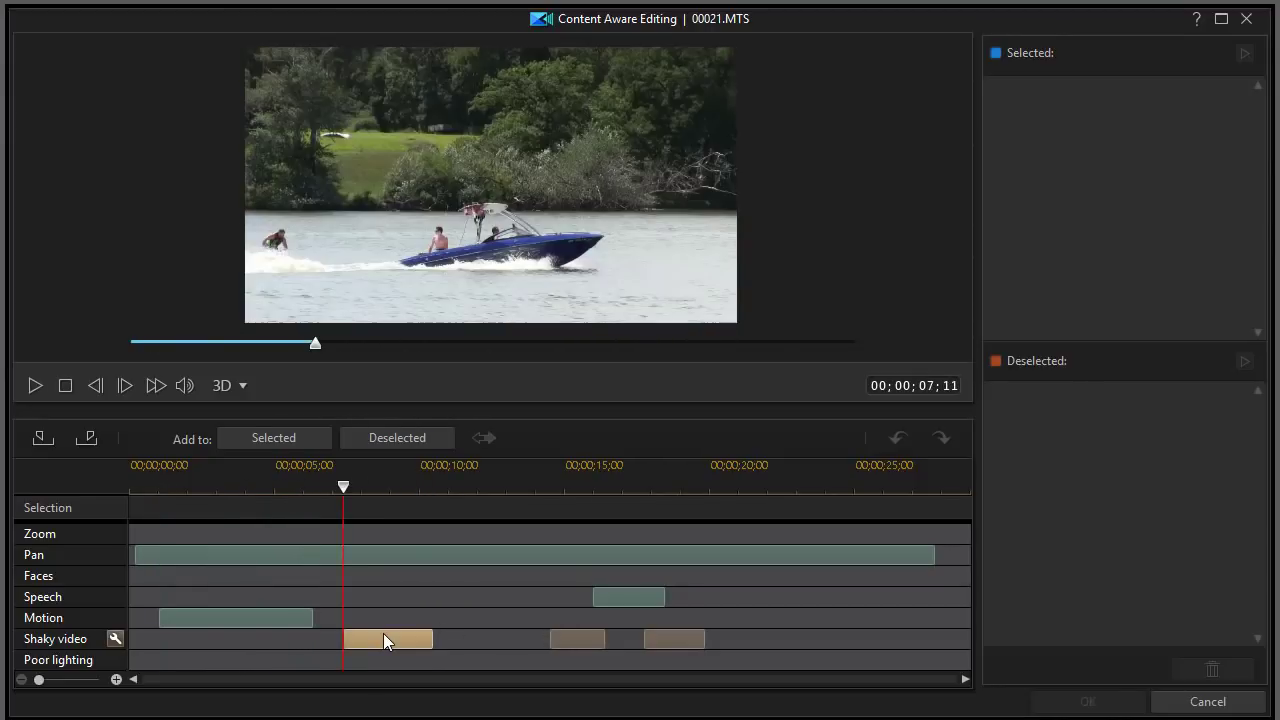
key(space)
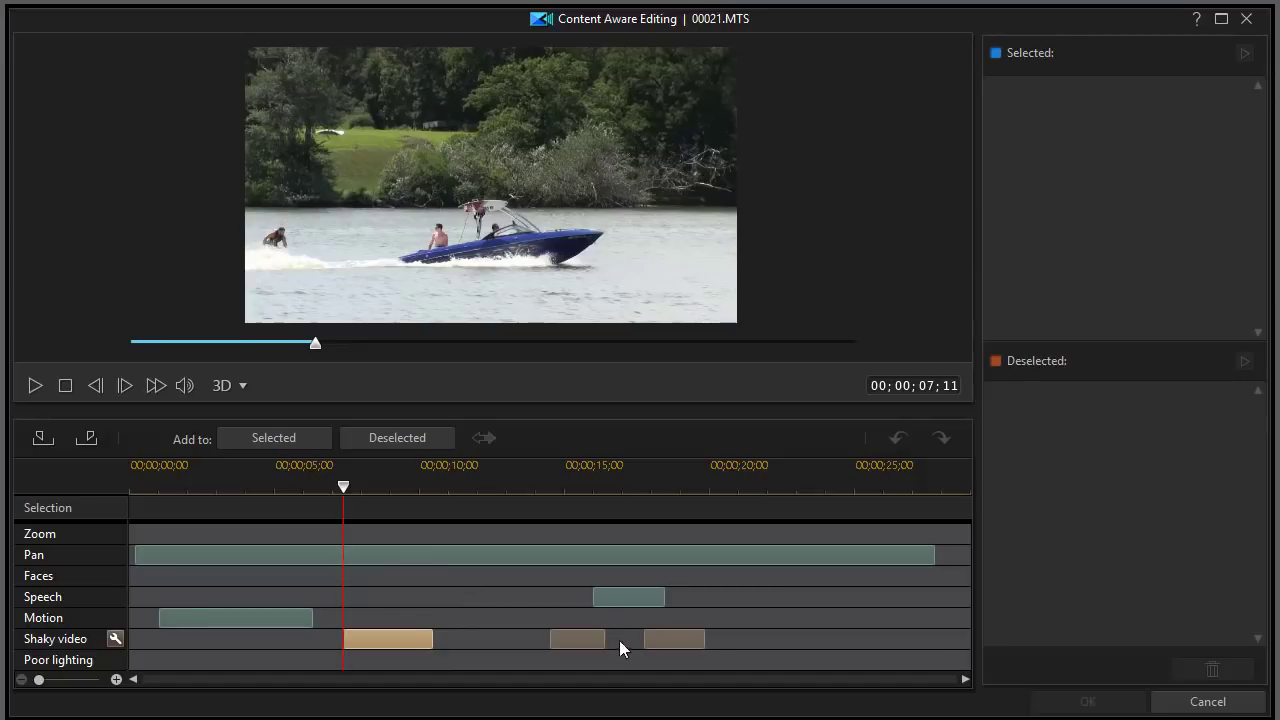
click(579, 638)
key(space)
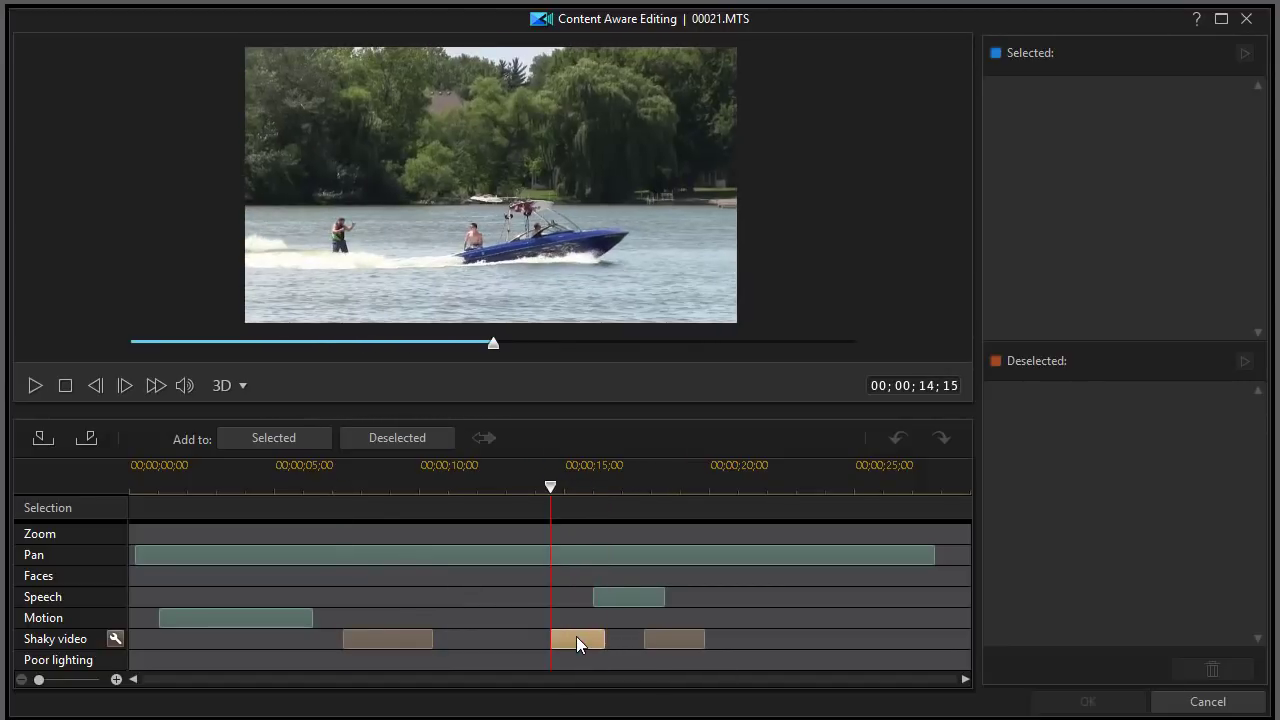
click(695, 642)
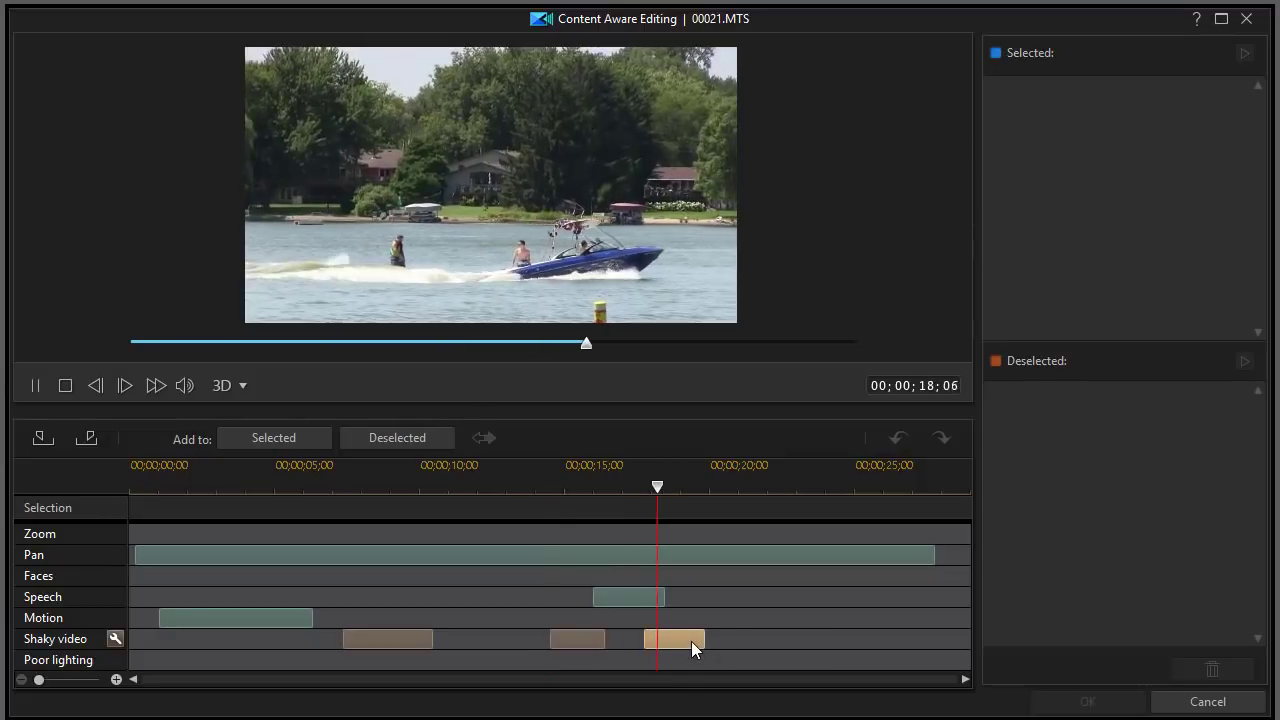